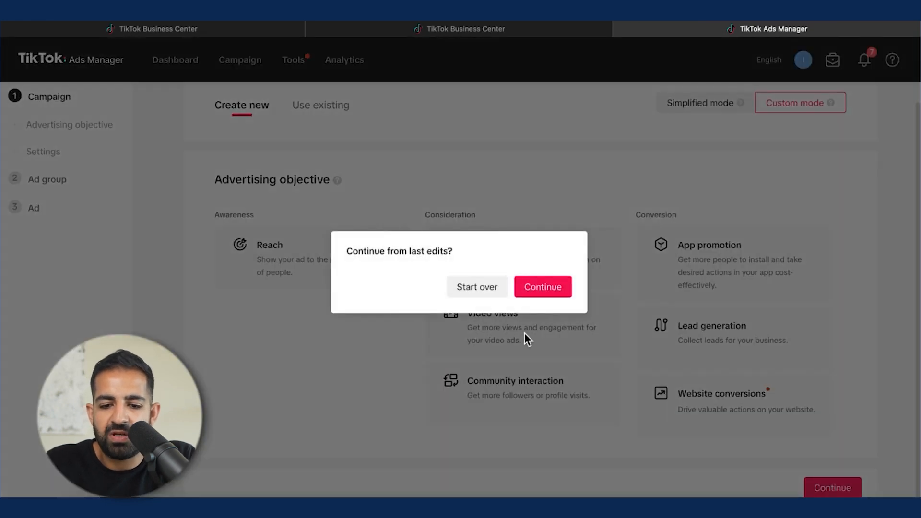
Step: Resume the previous draft and choose Lead generation as the advertising objective
{"action": "left_click", "coordinate": [545, 285]}
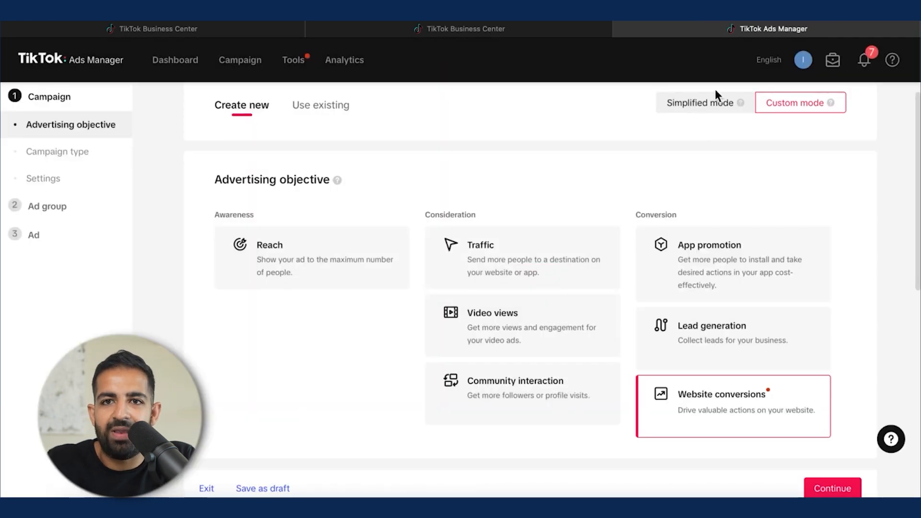
{"action": "scroll", "coordinate": [716, 89], "scroll_direction": "down", "scroll_amount": 1}
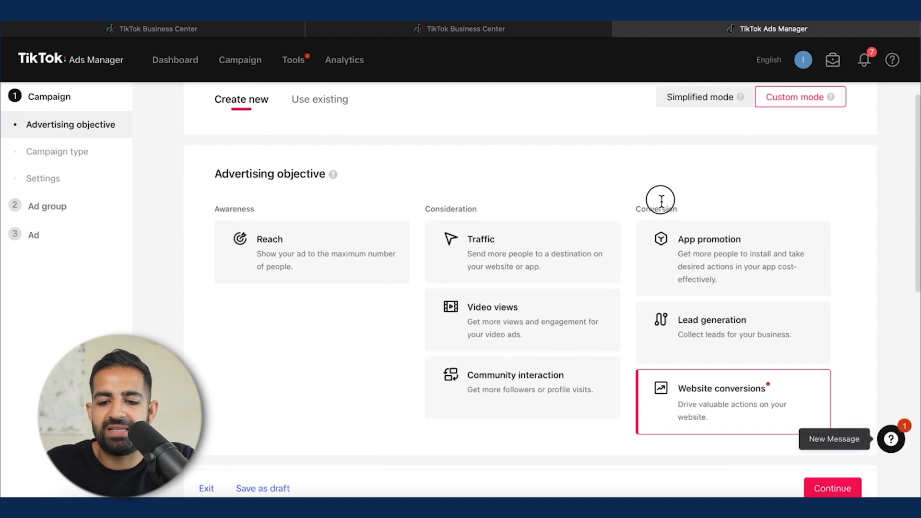
{"action": "left_click", "coordinate": [735, 328]}
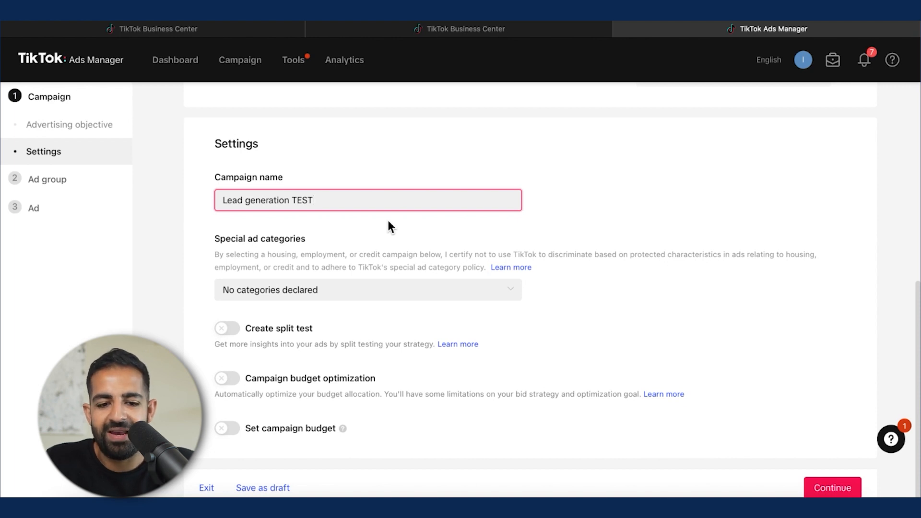
Step: Review the special ad category options without declaring any category
{"action": "left_click", "coordinate": [315, 290]}
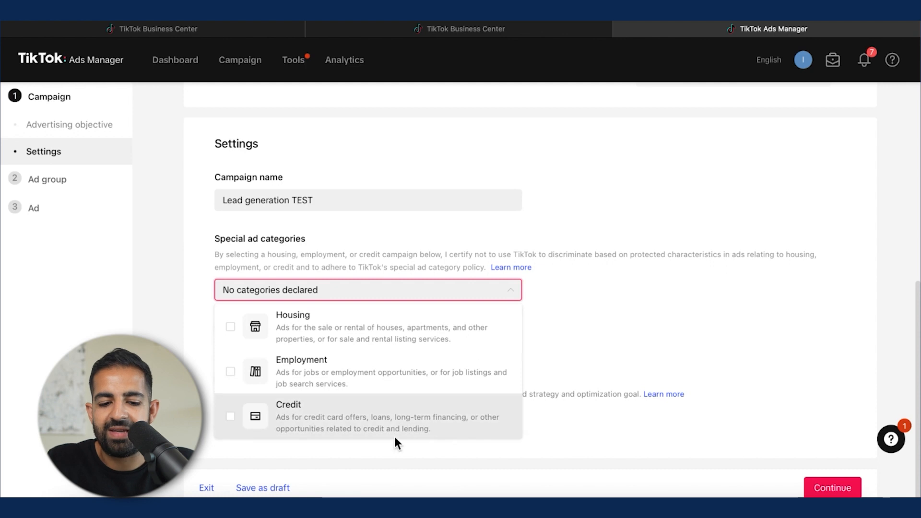
{"action": "left_click", "coordinate": [671, 272]}
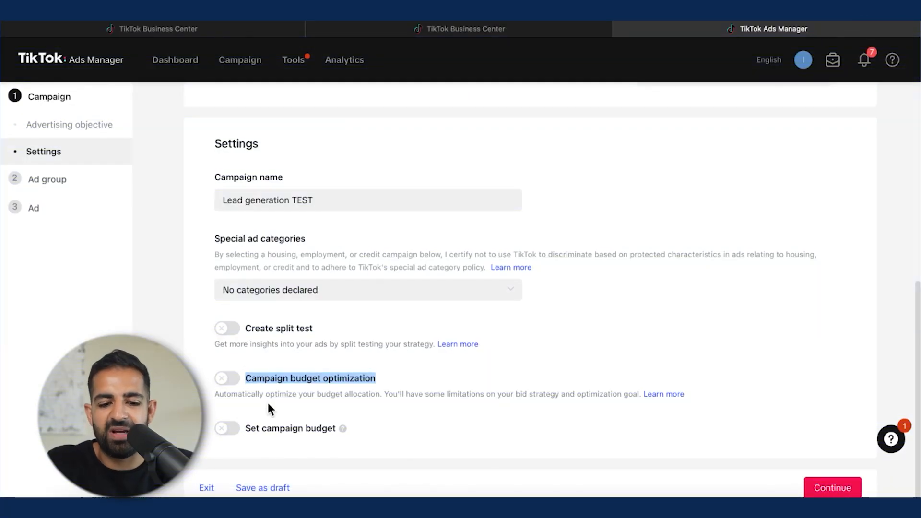
{"action": "left_click", "coordinate": [315, 390]}
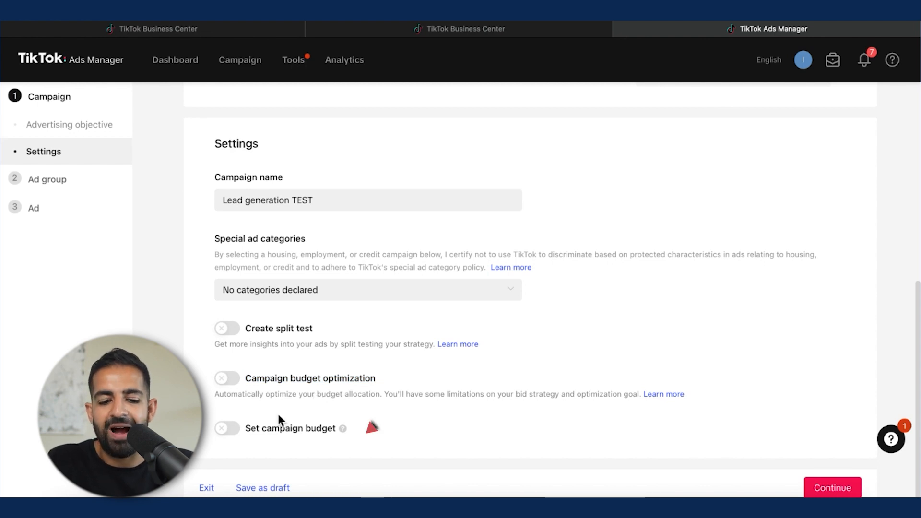
Step: Turn on Set campaign budget with a daily budget of 50 USD and continue to the ad group
{"action": "left_click", "coordinate": [227, 428]}
{"action": "scroll", "coordinate": [408, 395], "scroll_direction": "down", "scroll_amount": 1}
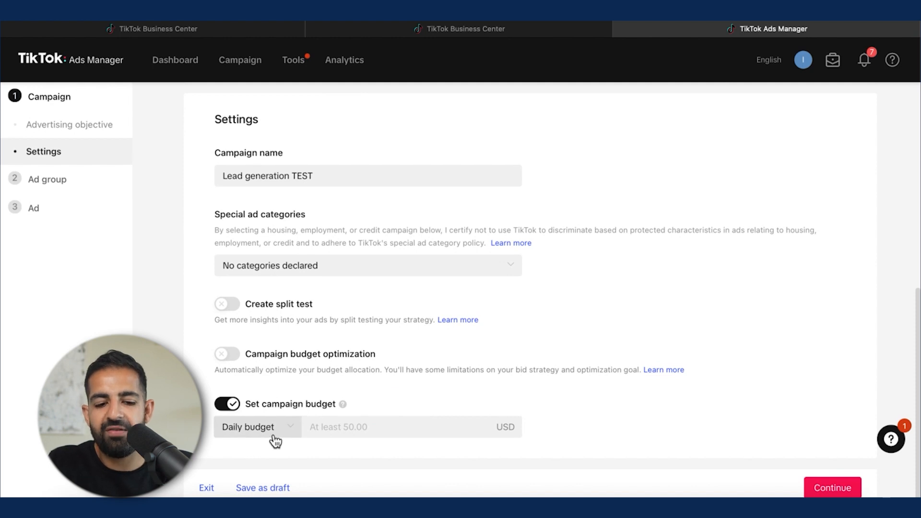
{"action": "left_click", "coordinate": [339, 434]}
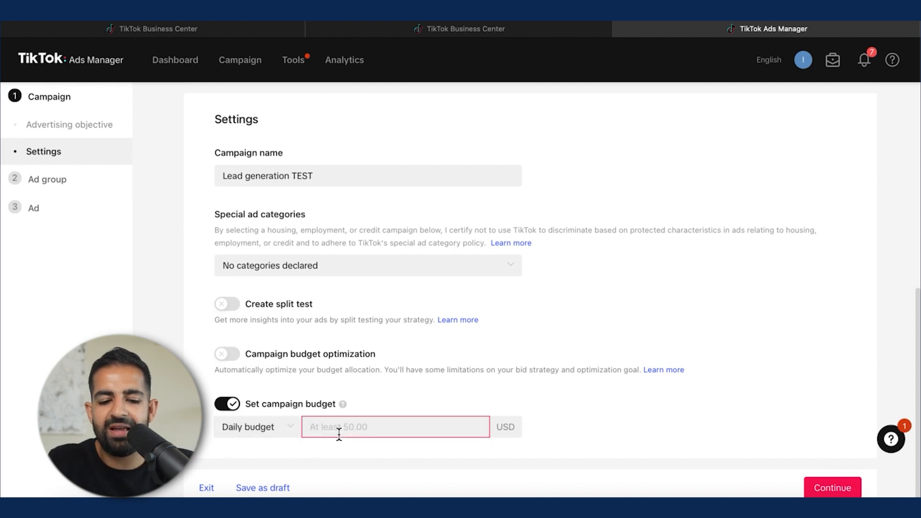
{"action": "type", "text": "50"}
{"action": "left_click", "coordinate": [795, 323]}
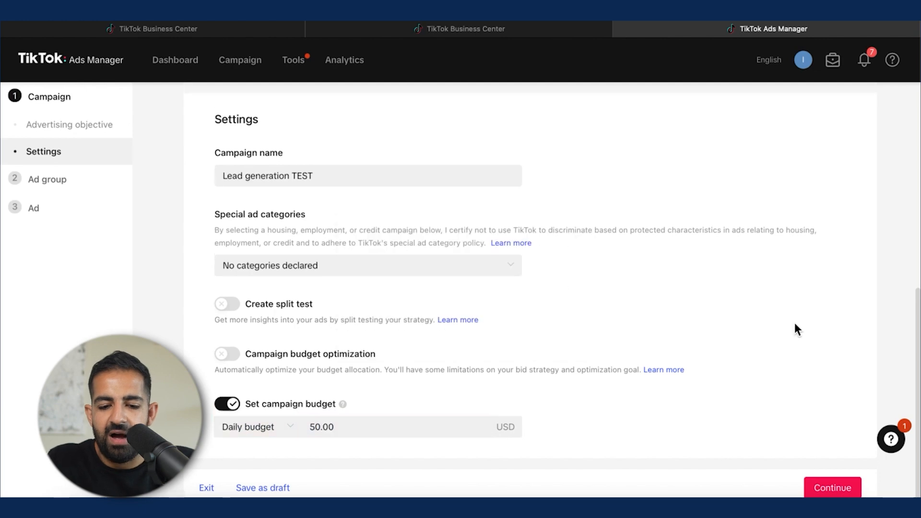
{"action": "left_click", "coordinate": [834, 488]}
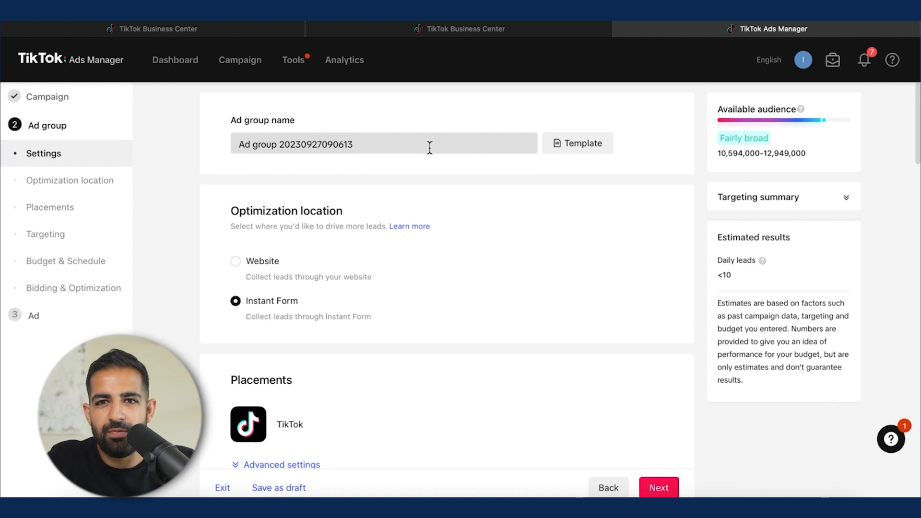
Step: Examine the ad group's optimization location options, Website versus Instant Form
{"action": "scroll", "coordinate": [430, 147], "scroll_direction": "down", "scroll_amount": 5}
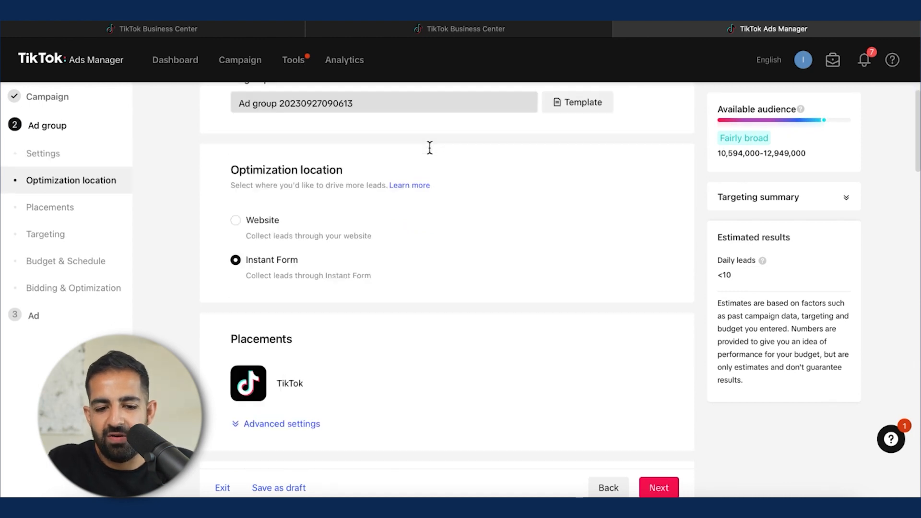
{"action": "scroll", "coordinate": [408, 246], "scroll_direction": "down", "scroll_amount": 2}
{"action": "scroll", "coordinate": [442, 154], "scroll_direction": "up", "scroll_amount": 7}
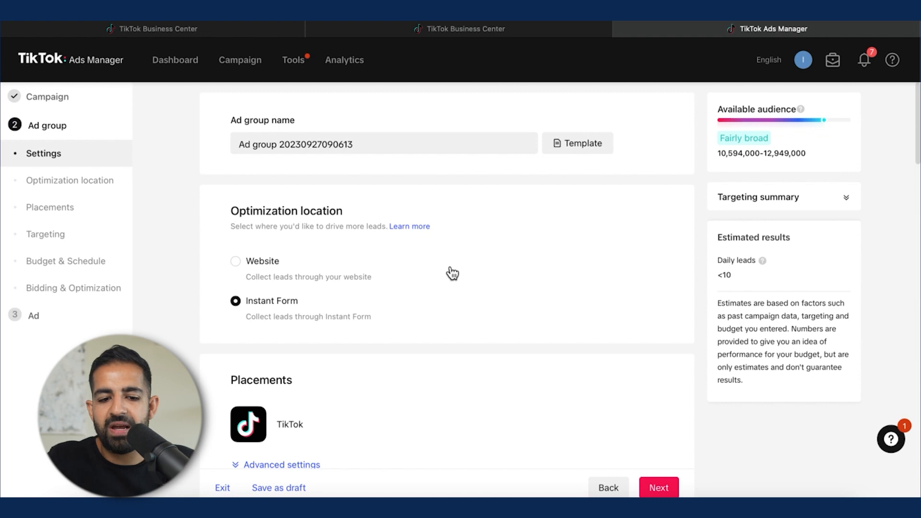
{"action": "scroll", "coordinate": [452, 274], "scroll_direction": "down", "scroll_amount": 1}
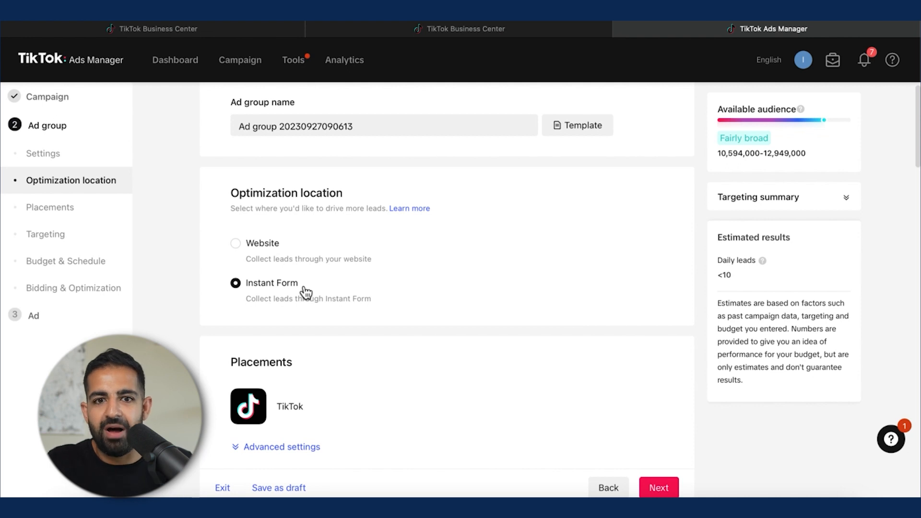
{"action": "scroll", "coordinate": [305, 293], "scroll_direction": "down", "scroll_amount": 1}
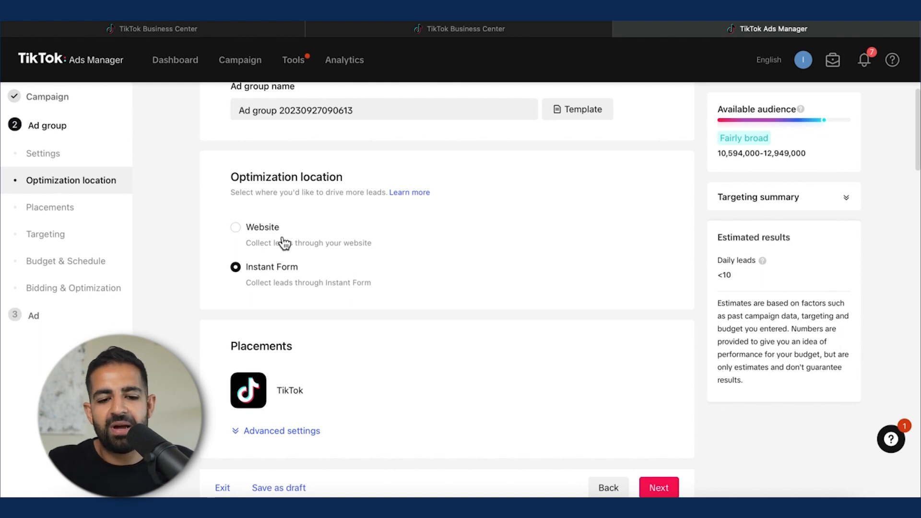
{"action": "scroll", "coordinate": [288, 247], "scroll_direction": "down", "scroll_amount": 2}
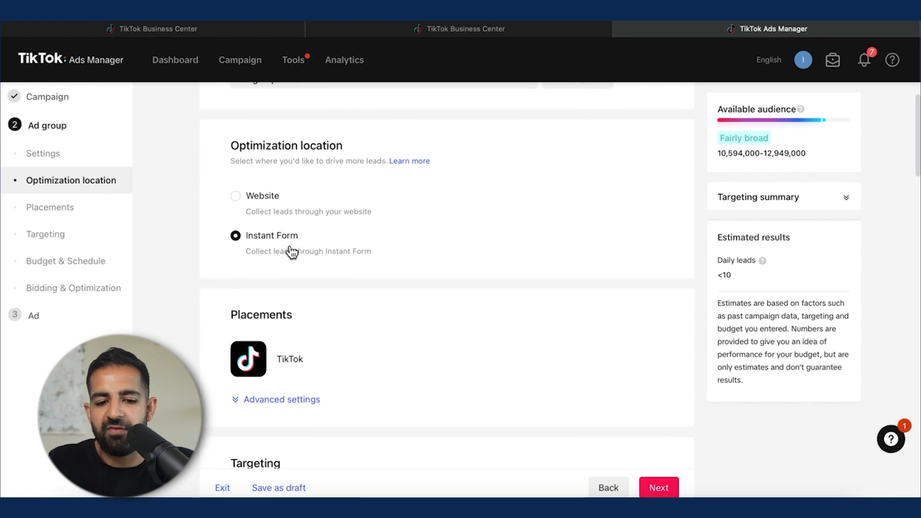
{"action": "scroll", "coordinate": [290, 251], "scroll_direction": "down", "scroll_amount": 1}
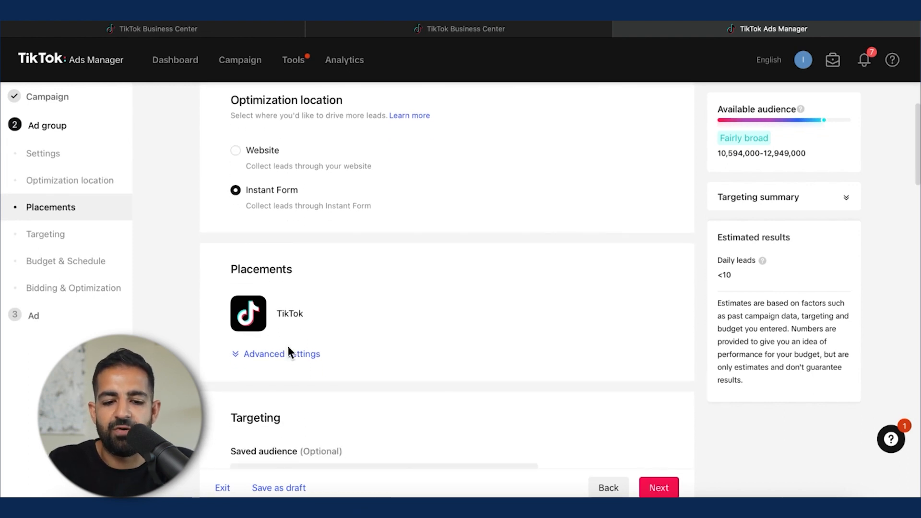
Step: Expand the advanced placement settings for user comment, video download and video sharing
{"action": "left_click", "coordinate": [290, 355]}
{"action": "scroll", "coordinate": [292, 360], "scroll_direction": "down", "scroll_amount": 5}
{"action": "scroll", "coordinate": [288, 363], "scroll_direction": "down", "scroll_amount": 1}
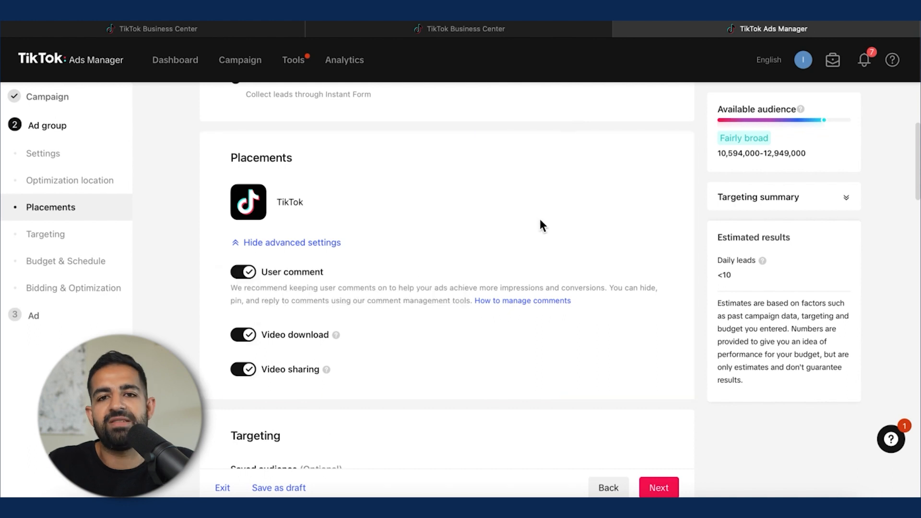
{"action": "scroll", "coordinate": [498, 365], "scroll_direction": "down", "scroll_amount": 5}
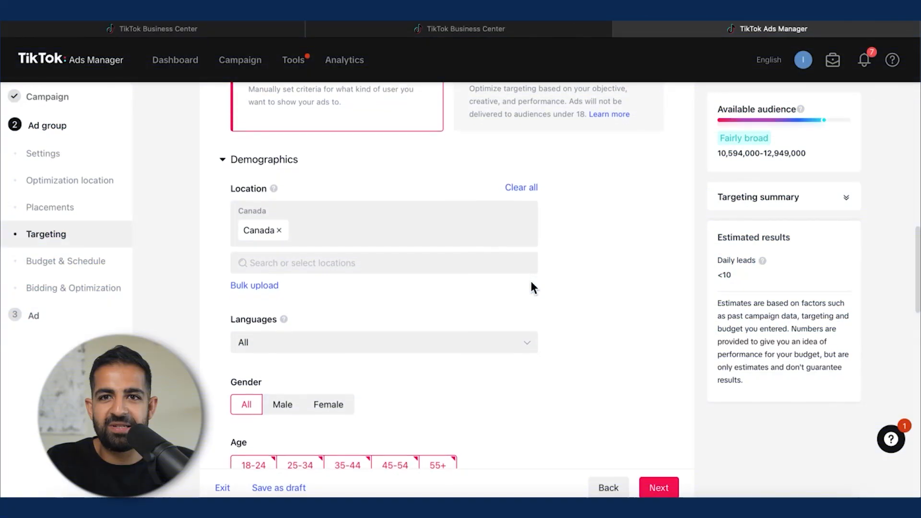
Step: Add Golf under Sports & Outdoors > Sports Equipment as an interest in Interests & Behaviors targeting
{"action": "scroll", "coordinate": [530, 283], "scroll_direction": "down", "scroll_amount": 3}
{"action": "scroll", "coordinate": [531, 283], "scroll_direction": "down", "scroll_amount": 5}
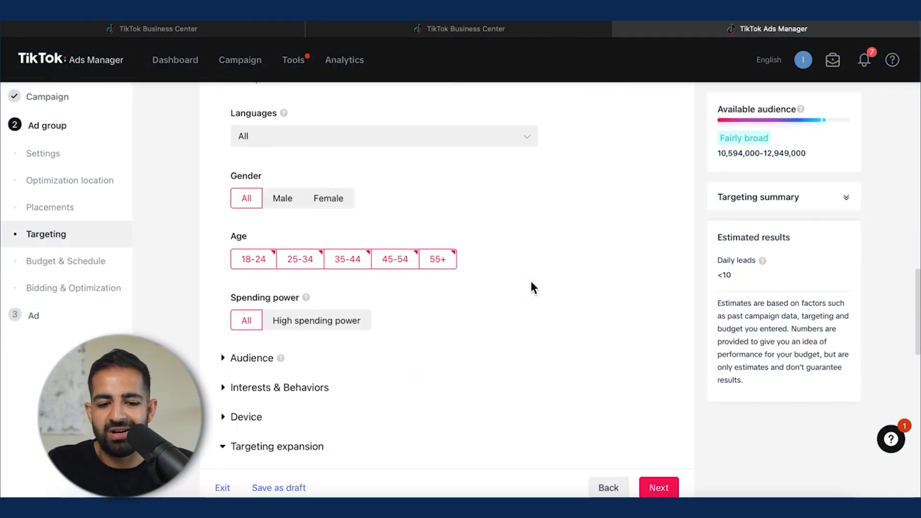
{"action": "left_click", "coordinate": [330, 302]}
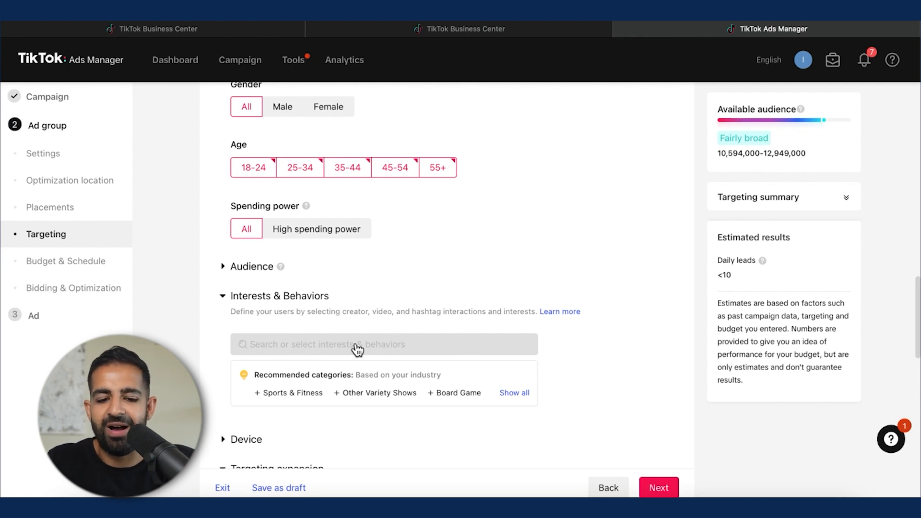
{"action": "left_click", "coordinate": [346, 345]}
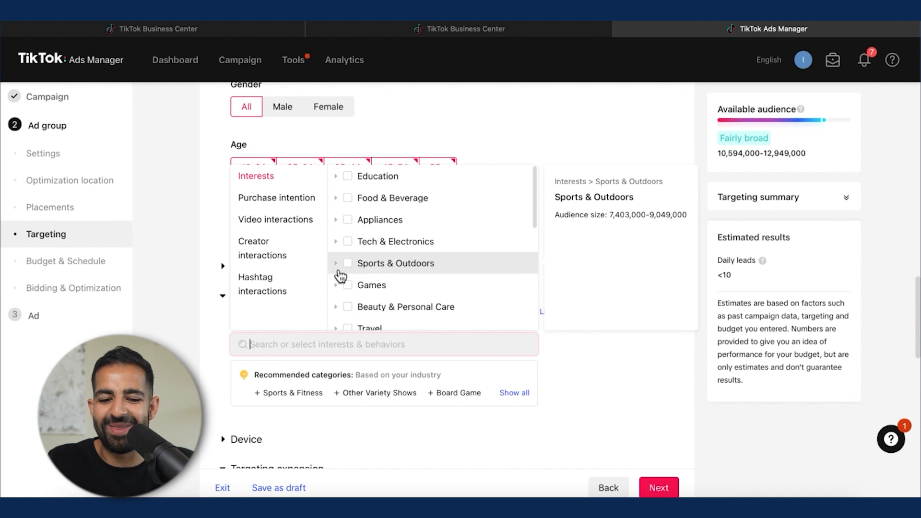
{"action": "scroll", "coordinate": [408, 275], "scroll_direction": "down", "scroll_amount": 2}
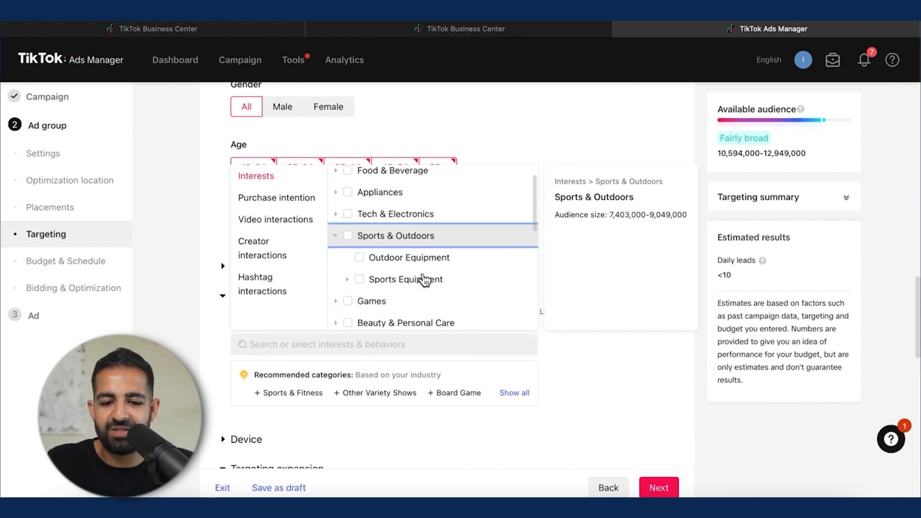
{"action": "left_click", "coordinate": [348, 261]}
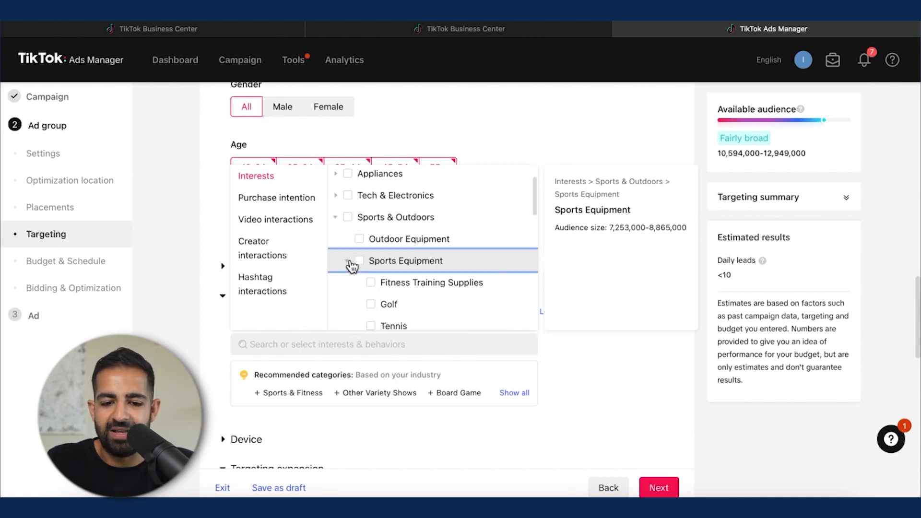
{"action": "scroll", "coordinate": [351, 268], "scroll_direction": "down", "scroll_amount": 2}
{"action": "left_click", "coordinate": [389, 251]}
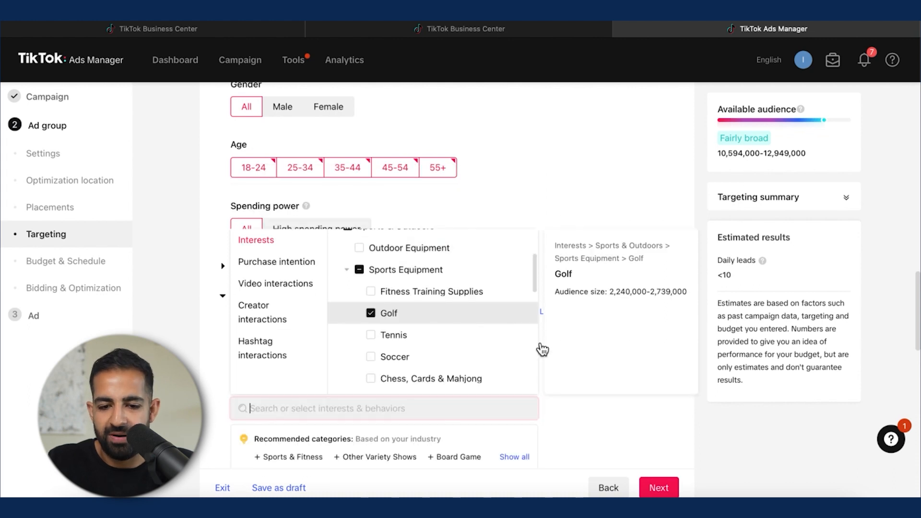
{"action": "left_click", "coordinate": [586, 148]}
Step: Expand the Device targeting section to review operating system and device options
{"action": "scroll", "coordinate": [586, 148], "scroll_direction": "down", "scroll_amount": 1}
{"action": "scroll", "coordinate": [586, 148], "scroll_direction": "down", "scroll_amount": 5}
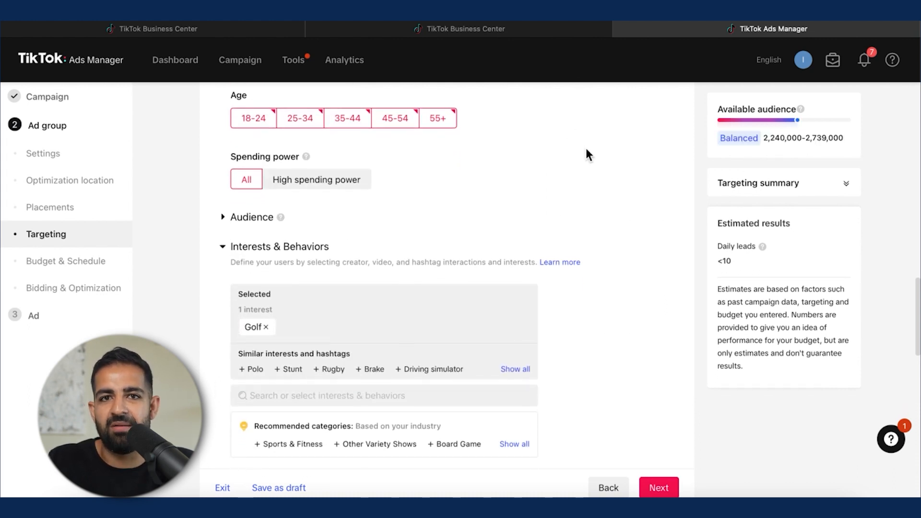
{"action": "left_click", "coordinate": [223, 262]}
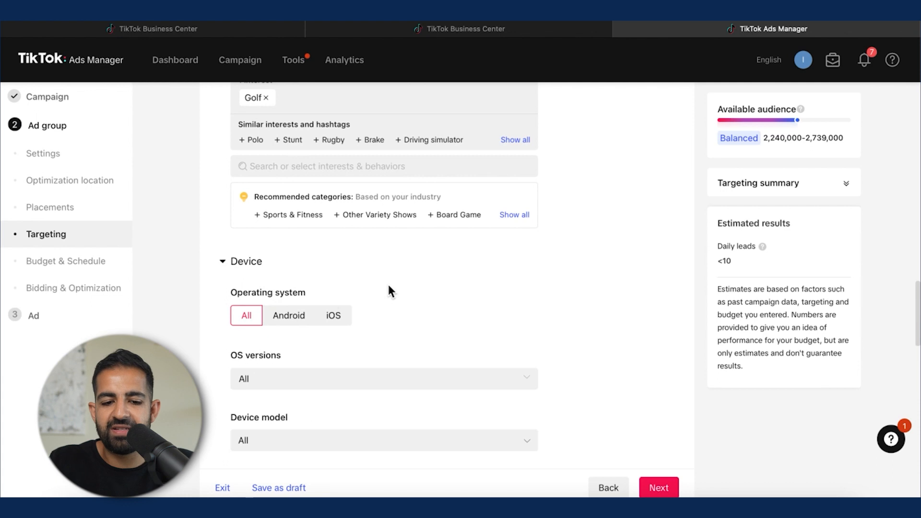
{"action": "scroll", "coordinate": [387, 283], "scroll_direction": "down", "scroll_amount": 6}
{"action": "scroll", "coordinate": [389, 286], "scroll_direction": "down", "scroll_amount": 5}
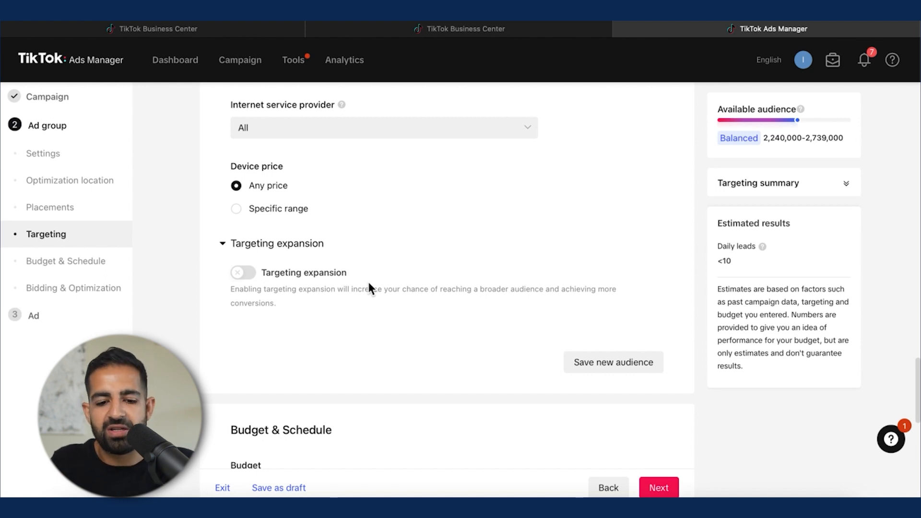
Step: Set the ad group's daily budget to 50 USD
{"action": "scroll", "coordinate": [369, 286], "scroll_direction": "down", "scroll_amount": 2}
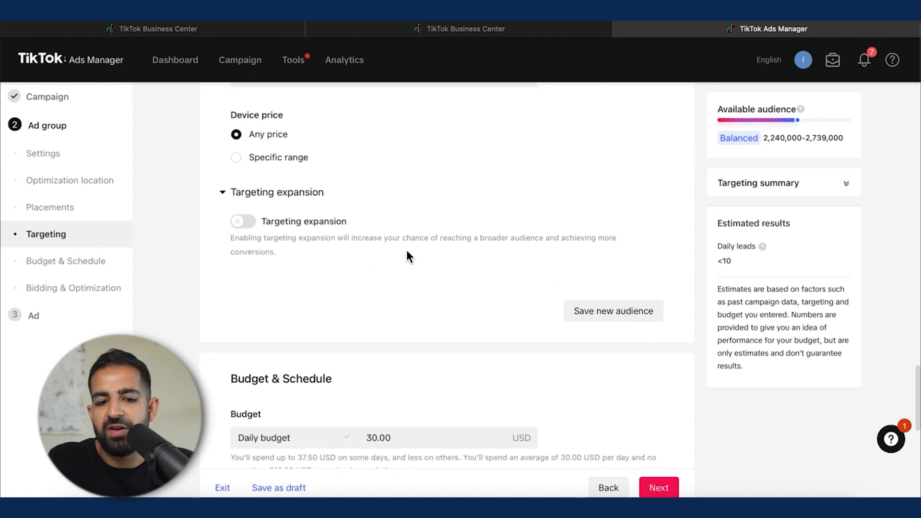
{"action": "scroll", "coordinate": [431, 215], "scroll_direction": "down", "scroll_amount": 5}
{"action": "scroll", "coordinate": [431, 214], "scroll_direction": "down", "scroll_amount": 3}
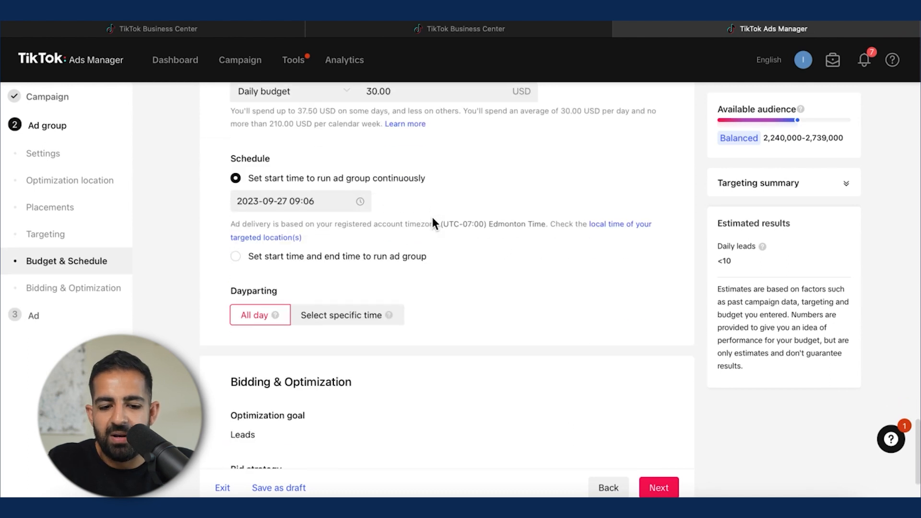
{"action": "scroll", "coordinate": [433, 221], "scroll_direction": "up", "scroll_amount": 3}
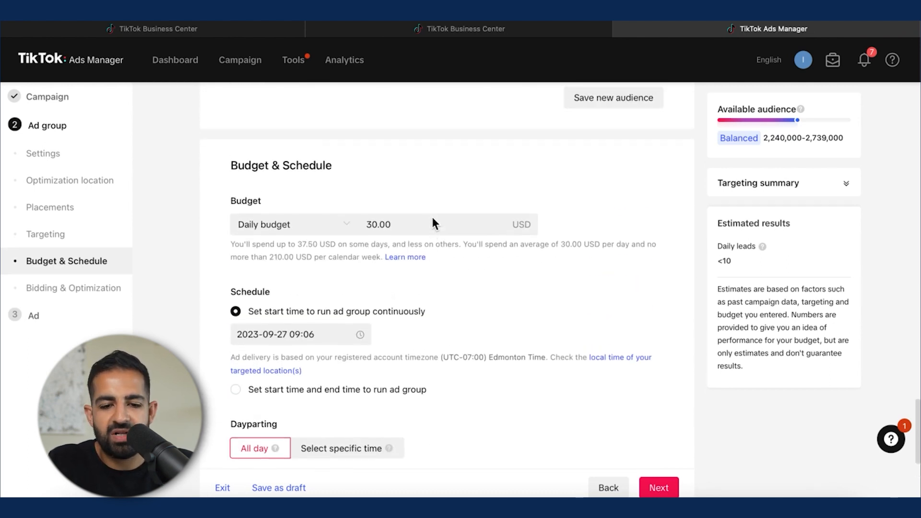
{"action": "left_click", "coordinate": [378, 223]}
{"action": "key", "text": "ctrl+a"}
{"action": "key", "text": "BackSpace"}
{"action": "type", "text": "50"}
{"action": "left_click", "coordinate": [534, 168]}
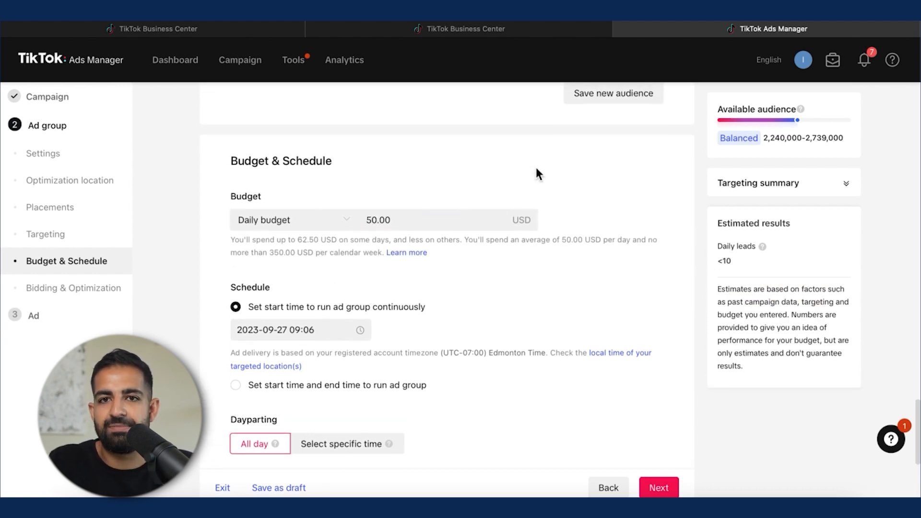
Step: Enable using the TikTok account to deliver Spark Ads with the account owned by you
{"action": "scroll", "coordinate": [536, 172], "scroll_direction": "down", "scroll_amount": 1}
{"action": "scroll", "coordinate": [435, 288], "scroll_direction": "down", "scroll_amount": 5}
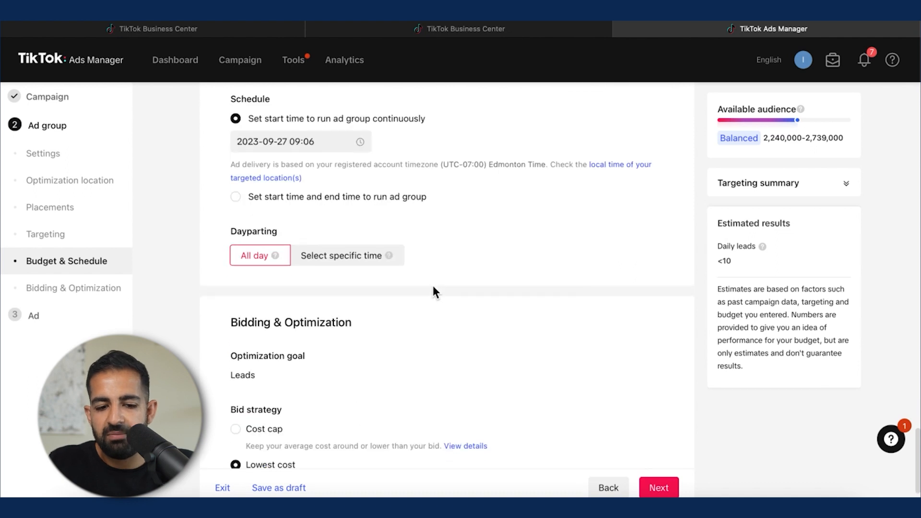
{"action": "scroll", "coordinate": [433, 288], "scroll_direction": "down", "scroll_amount": 2}
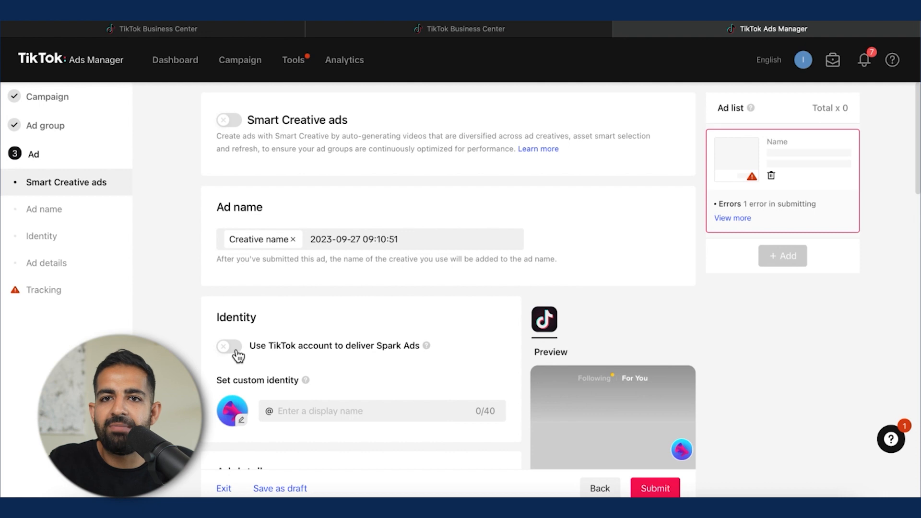
{"action": "left_click", "coordinate": [234, 327]}
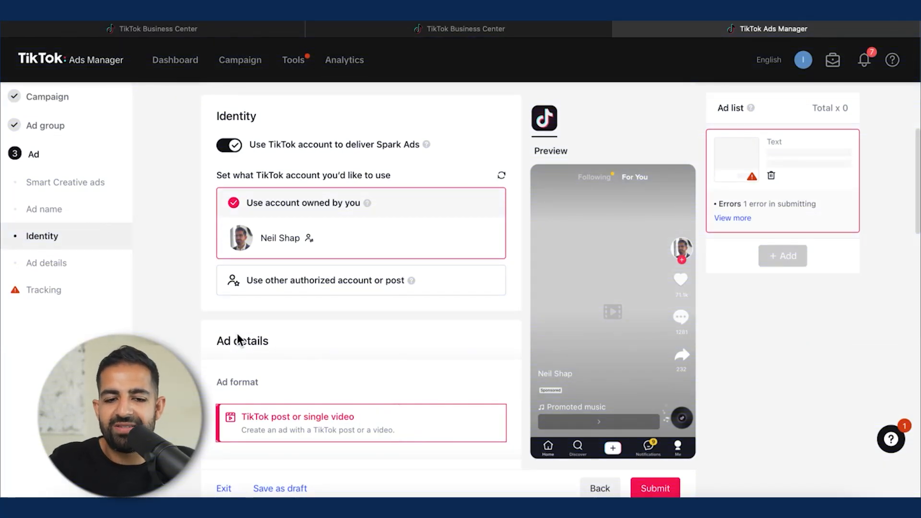
{"action": "scroll", "coordinate": [239, 339], "scroll_direction": "down", "scroll_amount": 3}
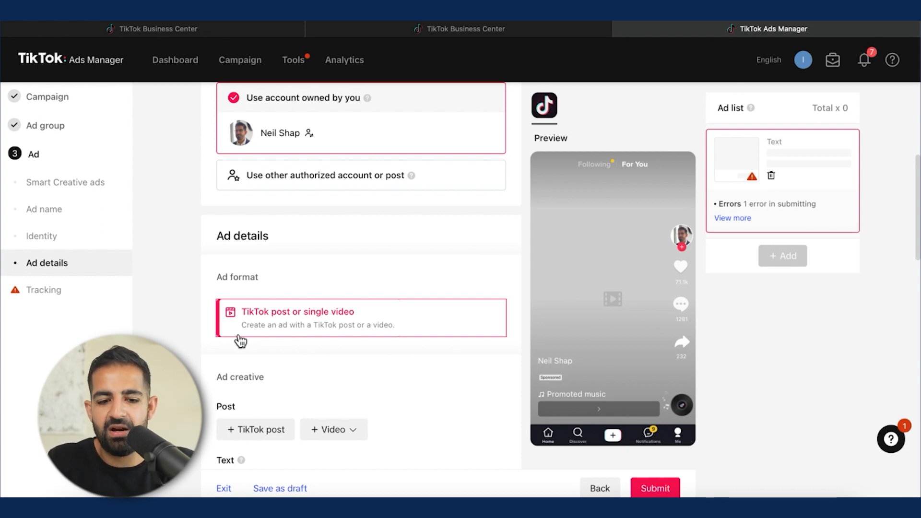
Step: Create a new instant form for the ad's destination using the Advanced form template
{"action": "scroll", "coordinate": [239, 336], "scroll_direction": "down", "scroll_amount": 5}
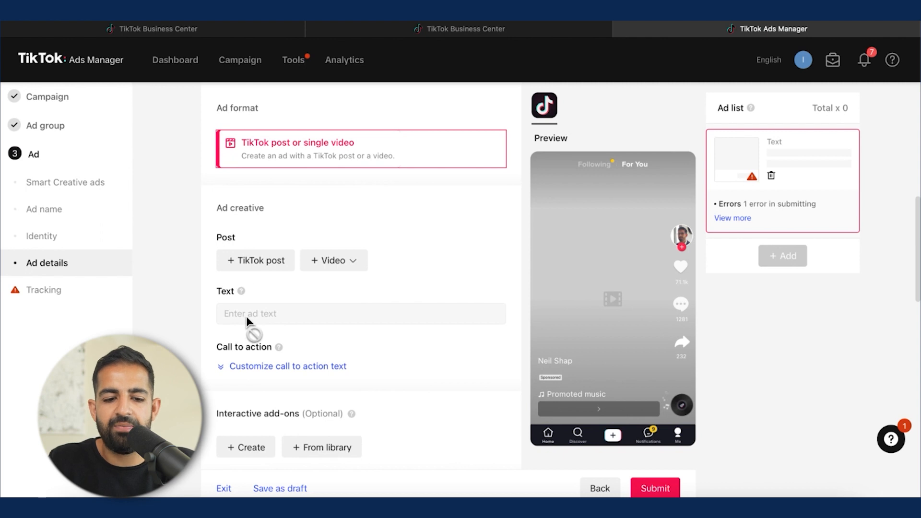
{"action": "scroll", "coordinate": [246, 318], "scroll_direction": "down", "scroll_amount": 5}
{"action": "scroll", "coordinate": [246, 317], "scroll_direction": "down", "scroll_amount": 4}
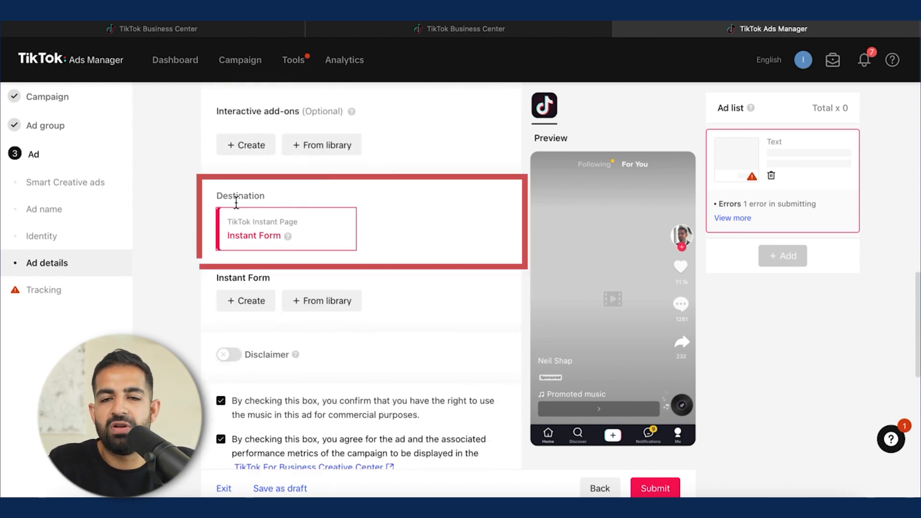
{"action": "scroll", "coordinate": [330, 237], "scroll_direction": "down", "scroll_amount": 1}
{"action": "scroll", "coordinate": [330, 233], "scroll_direction": "down", "scroll_amount": 1}
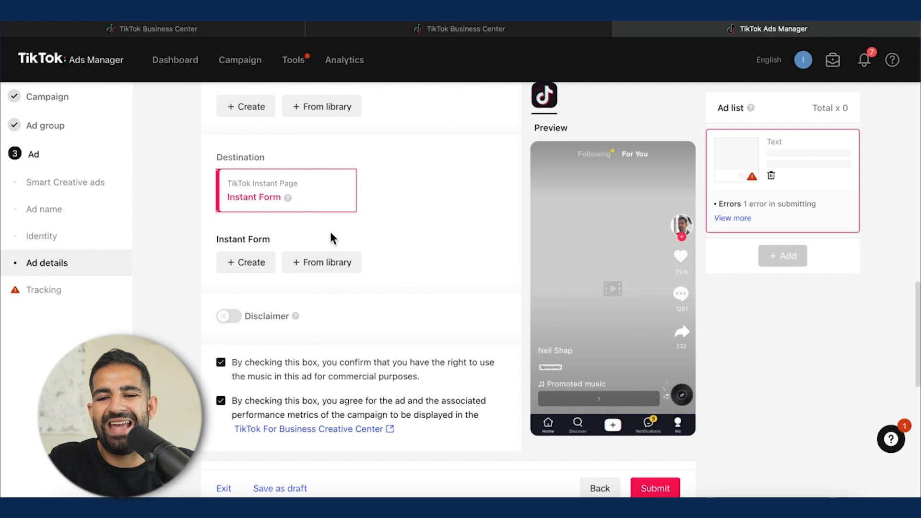
{"action": "left_click", "coordinate": [246, 263]}
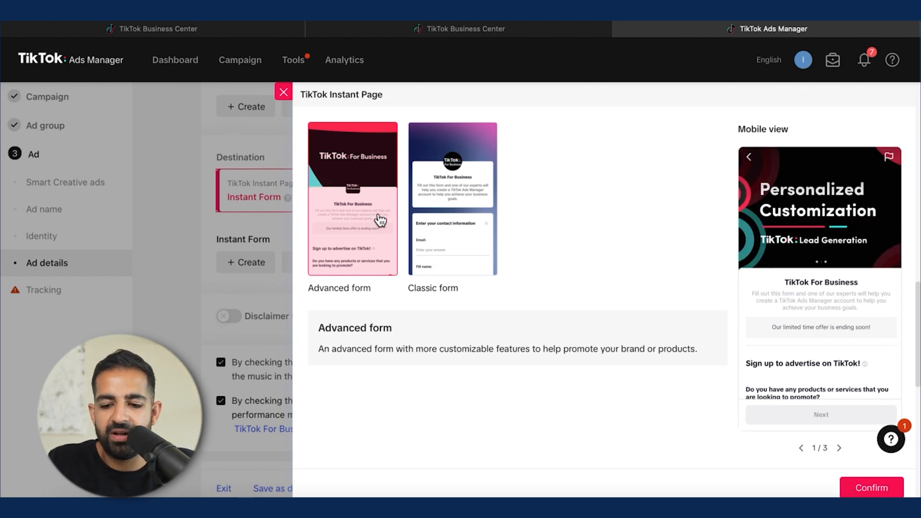
{"action": "left_click", "coordinate": [872, 488]}
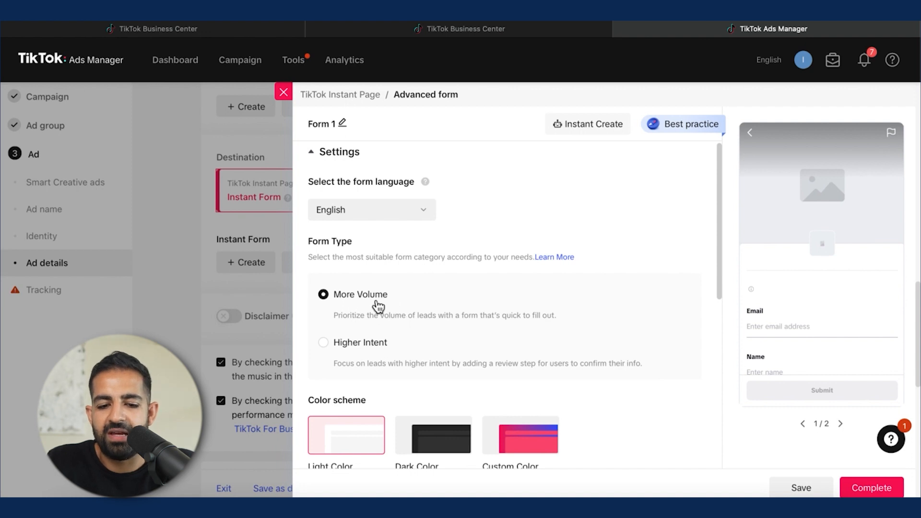
Step: Choose the custom color scheme for the form and pick a dark background color
{"action": "scroll", "coordinate": [377, 305], "scroll_direction": "down", "scroll_amount": 1}
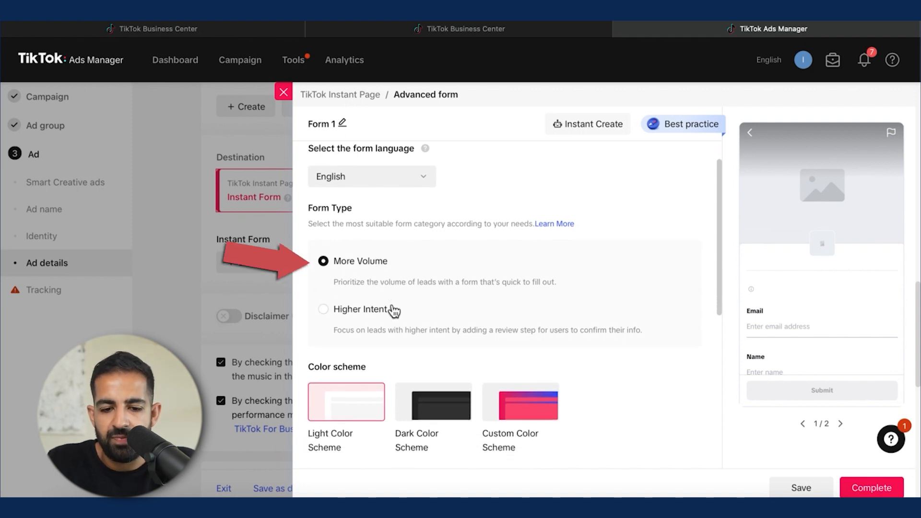
{"action": "scroll", "coordinate": [390, 304], "scroll_direction": "down", "scroll_amount": 4}
{"action": "scroll", "coordinate": [390, 303], "scroll_direction": "down", "scroll_amount": 1}
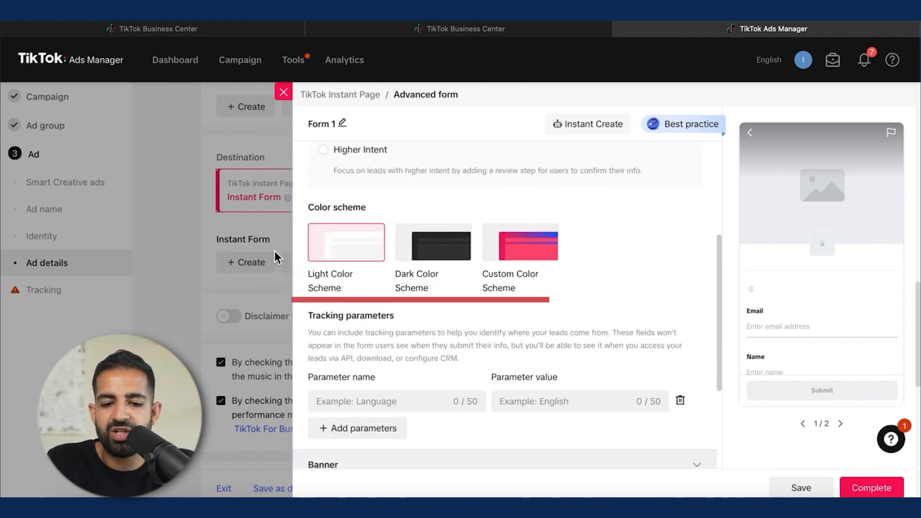
{"action": "left_click", "coordinate": [543, 261]}
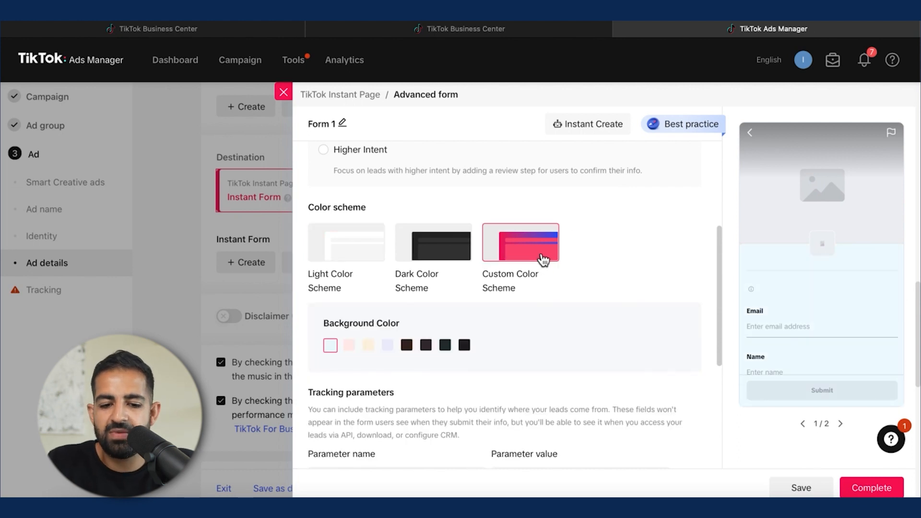
{"action": "scroll", "coordinate": [543, 260], "scroll_direction": "down", "scroll_amount": 1}
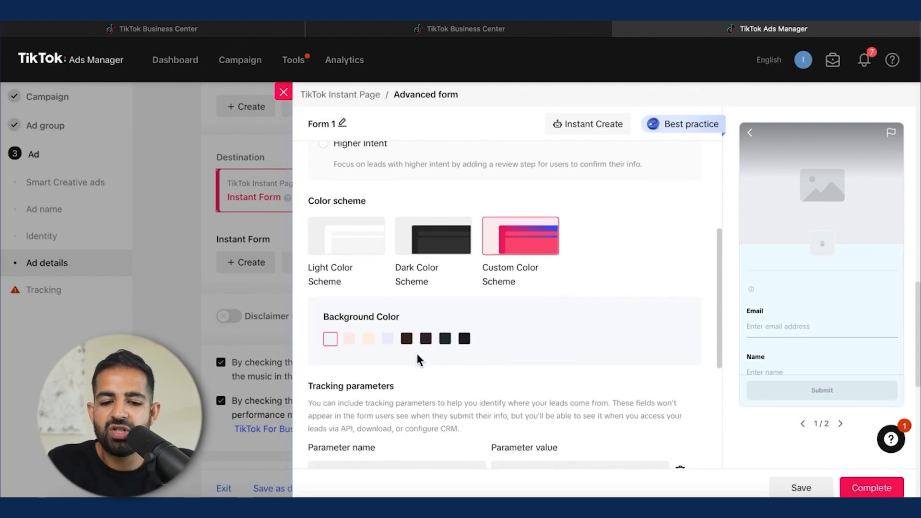
{"action": "left_click", "coordinate": [407, 339]}
Step: Open the form's Banner section and add the Linx Digital logo as the banner image
{"action": "scroll", "coordinate": [445, 298], "scroll_direction": "down", "scroll_amount": 5}
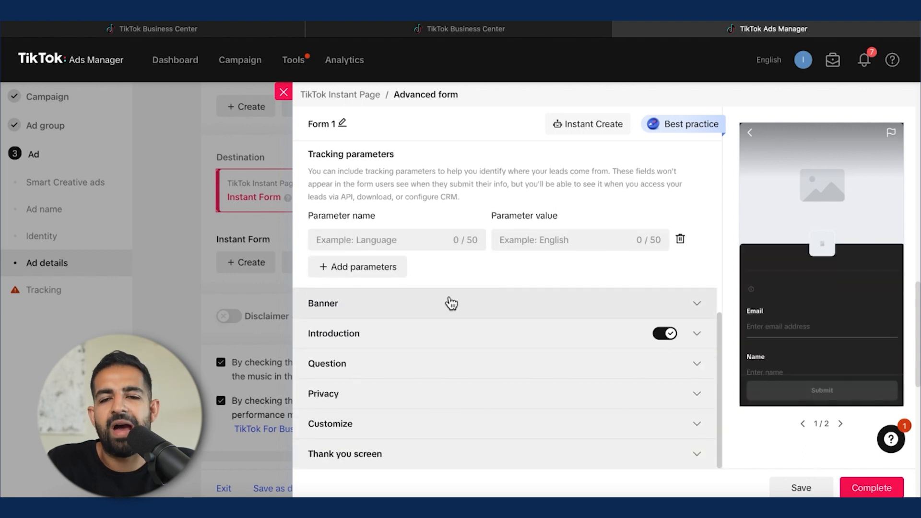
{"action": "left_click", "coordinate": [451, 304]}
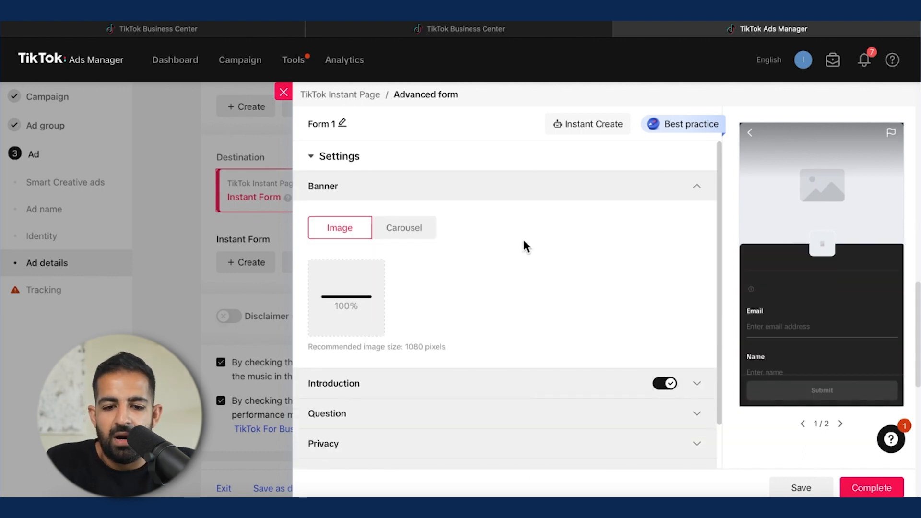
{"action": "scroll", "coordinate": [524, 246], "scroll_direction": "down", "scroll_amount": 4}
{"action": "left_click", "coordinate": [350, 330]}
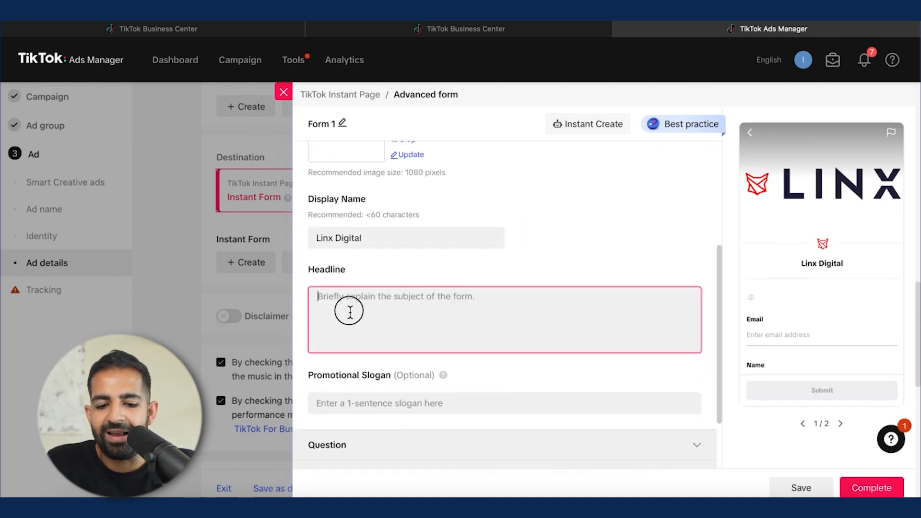
Step: Enter the promotional slogan 'Fill out now for 20% off' and the headline 'Free Golf Swing Lessons - Inquire Now'
{"action": "scroll", "coordinate": [350, 312], "scroll_direction": "down", "scroll_amount": 1}
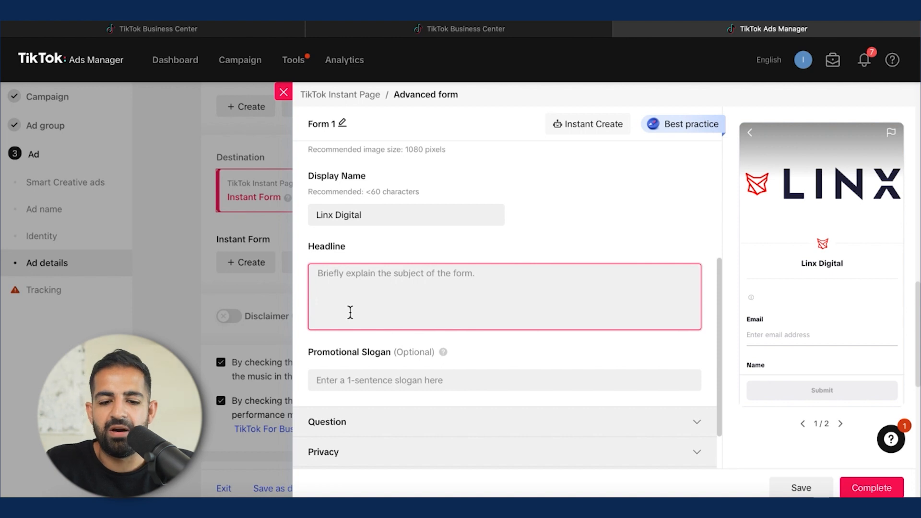
{"action": "scroll", "coordinate": [350, 313], "scroll_direction": "down", "scroll_amount": 1}
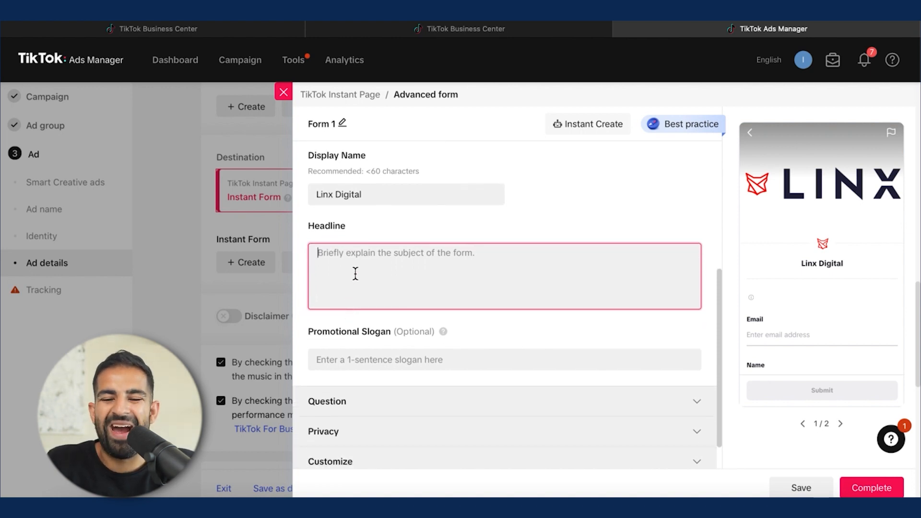
{"action": "left_click", "coordinate": [362, 356]}
{"action": "type", "text": "Fill out now for 20"}
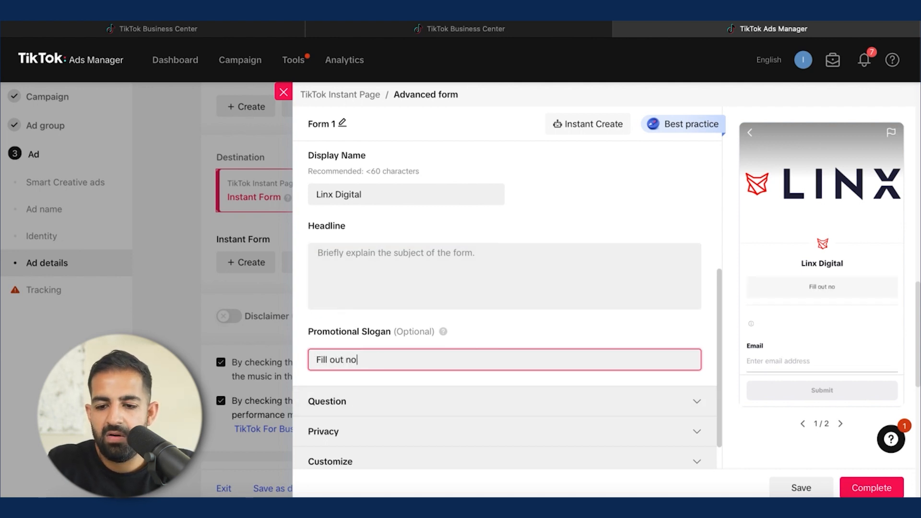
{"action": "type", "text": "% "}
{"action": "type", "text": "off"}
{"action": "type", "text": "- Inquire Now"}
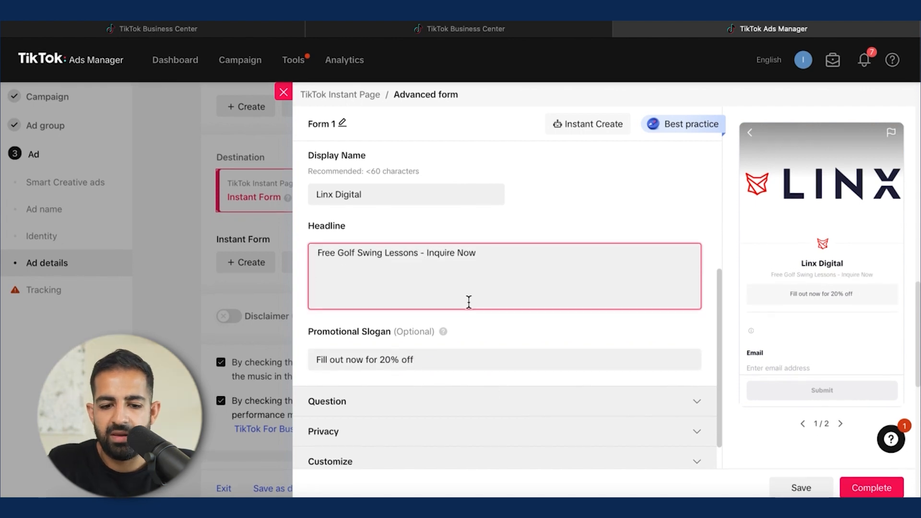
Step: Add Phone number from Contact Information as a personal information question in the form
{"action": "left_click", "coordinate": [480, 400]}
{"action": "scroll", "coordinate": [479, 399], "scroll_direction": "up", "scroll_amount": 3}
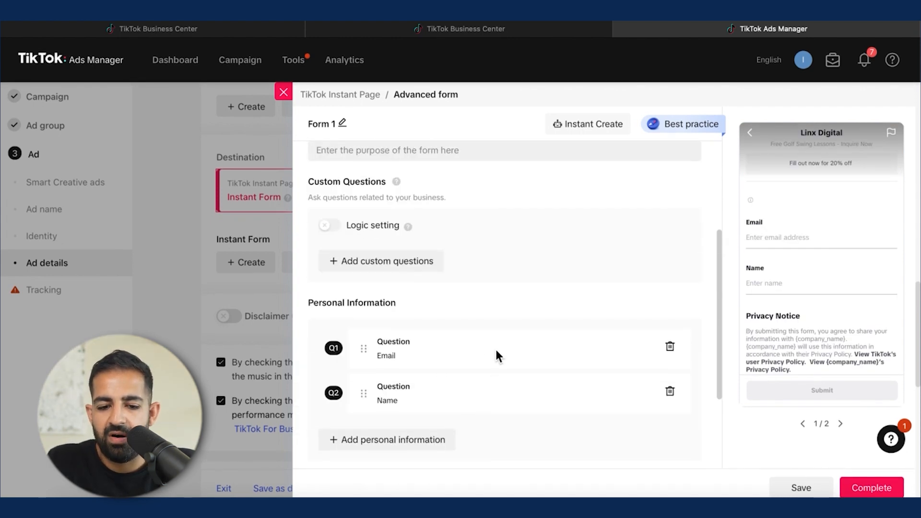
{"action": "scroll", "coordinate": [500, 348], "scroll_direction": "down", "scroll_amount": 1}
{"action": "scroll", "coordinate": [502, 341], "scroll_direction": "down", "scroll_amount": 1}
{"action": "left_click", "coordinate": [387, 368]}
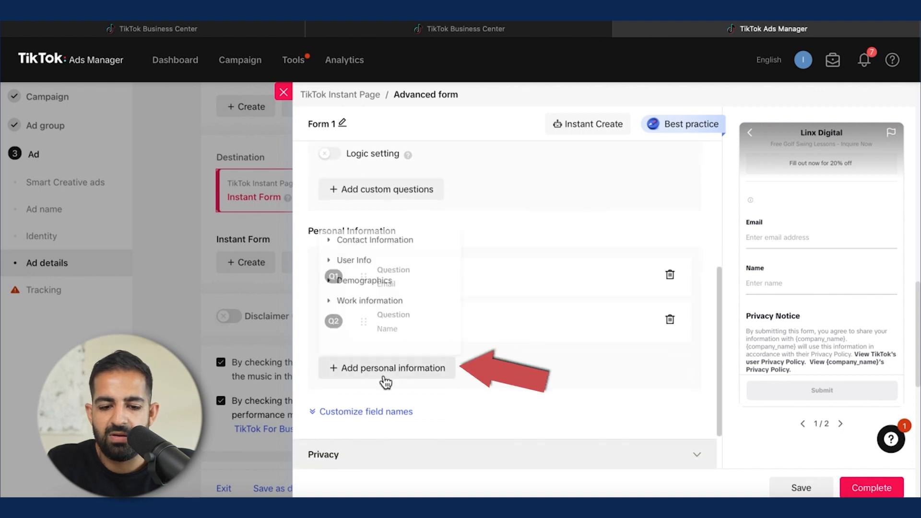
{"action": "left_click", "coordinate": [332, 235]}
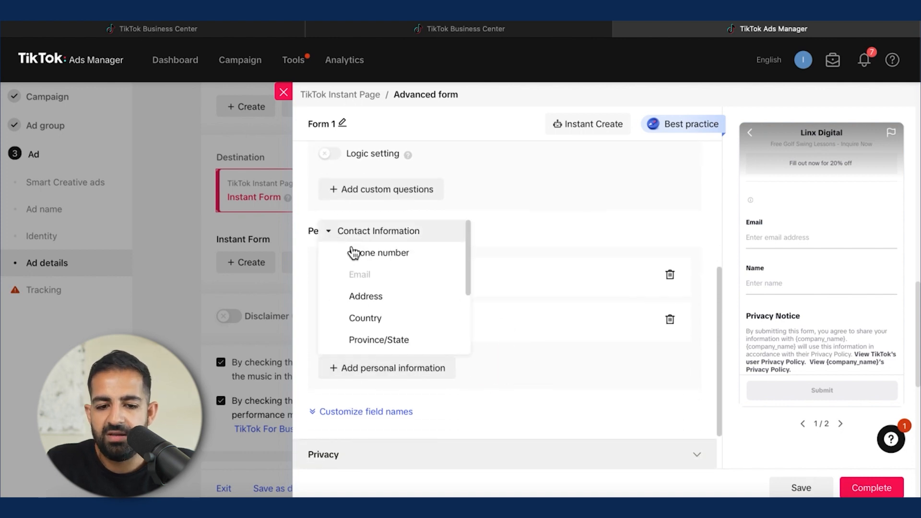
{"action": "scroll", "coordinate": [391, 284], "scroll_direction": "down", "scroll_amount": 1}
{"action": "scroll", "coordinate": [391, 285], "scroll_direction": "up", "scroll_amount": 1}
{"action": "left_click", "coordinate": [390, 254]}
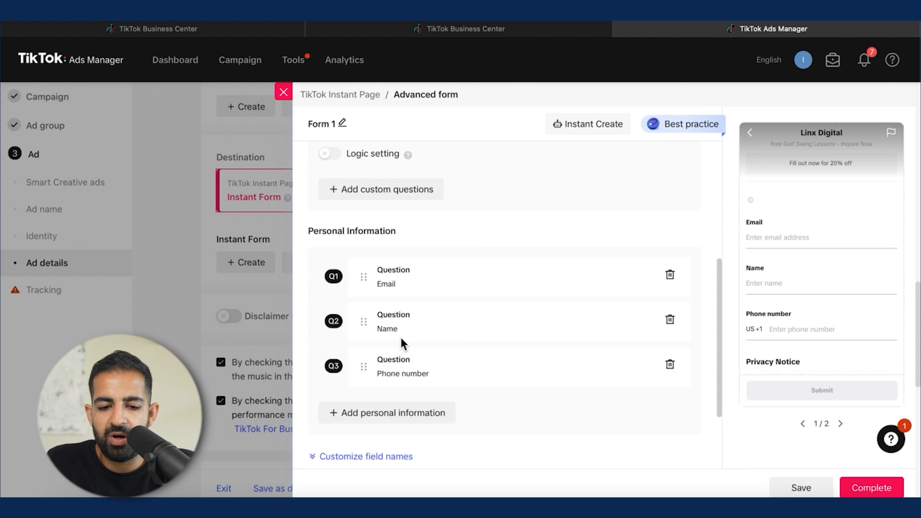
Step: Add a short answer custom question asking 'What is your golf handicap'
{"action": "scroll", "coordinate": [410, 350], "scroll_direction": "down", "scroll_amount": 3}
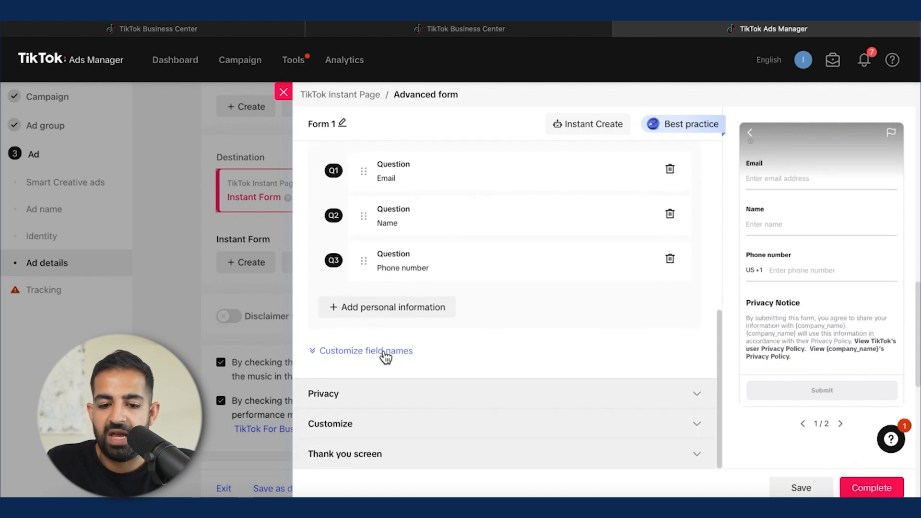
{"action": "left_click", "coordinate": [396, 355]}
{"action": "scroll", "coordinate": [387, 354], "scroll_direction": "up", "scroll_amount": 3}
{"action": "mouse_move", "coordinate": [383, 295]}
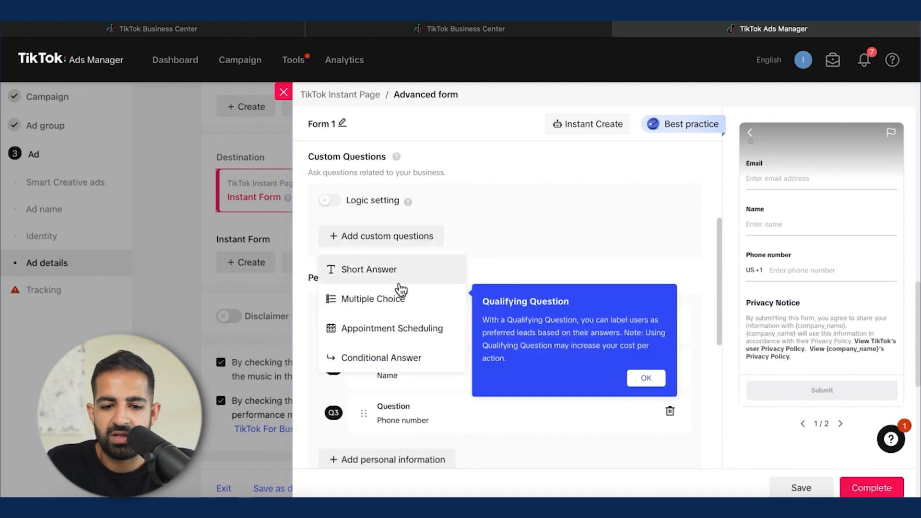
{"action": "left_click", "coordinate": [415, 276]}
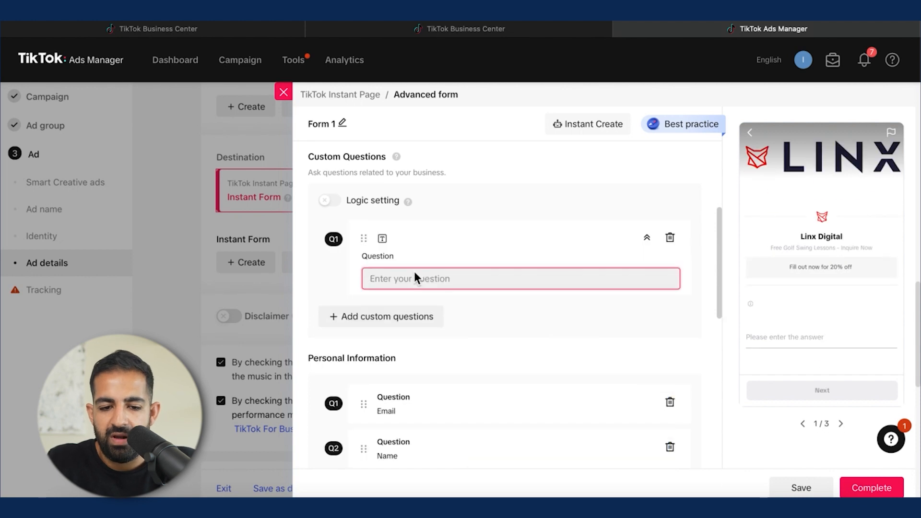
{"action": "type", "text": "What is your golf handicap"}
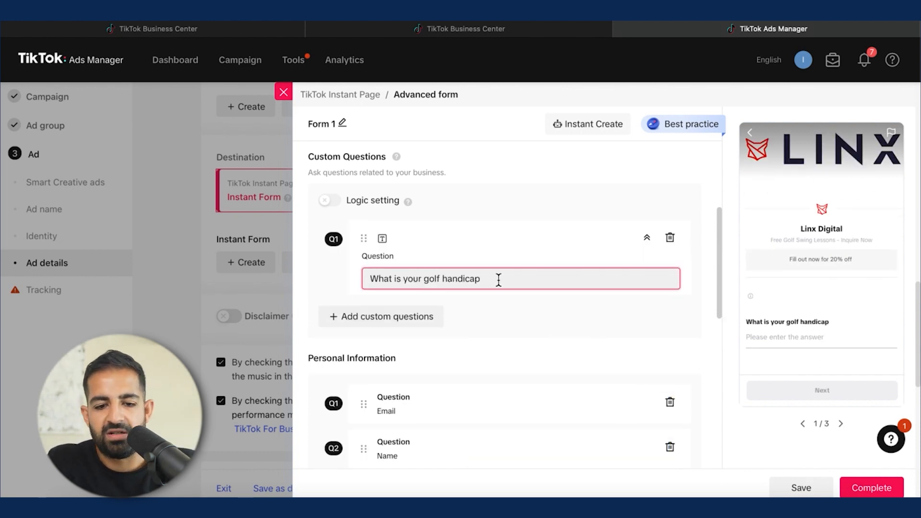
{"action": "scroll", "coordinate": [514, 304], "scroll_direction": "down", "scroll_amount": 1}
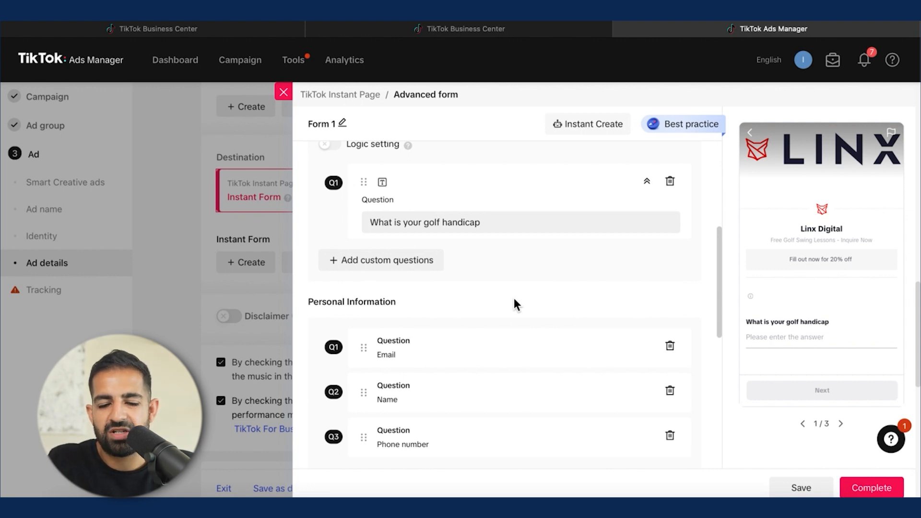
{"action": "scroll", "coordinate": [514, 299], "scroll_direction": "down", "scroll_amount": 2}
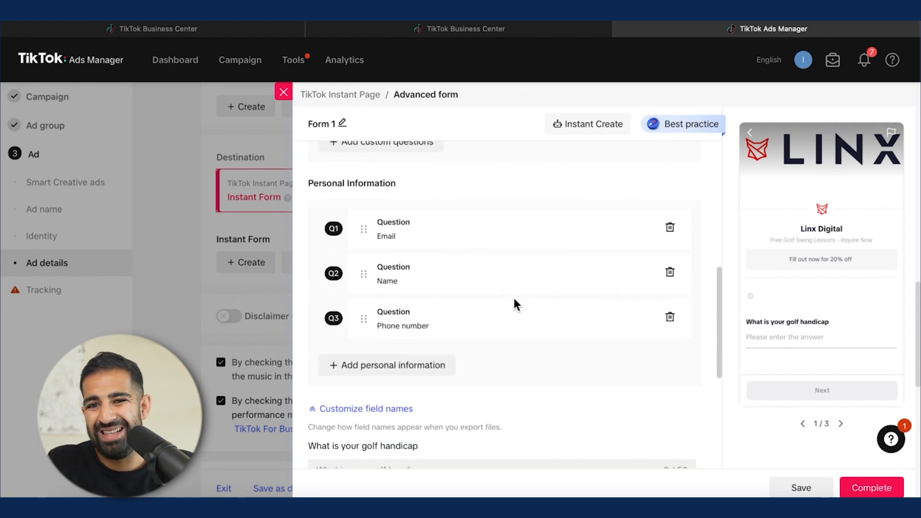
{"action": "scroll", "coordinate": [515, 301], "scroll_direction": "up", "scroll_amount": 2}
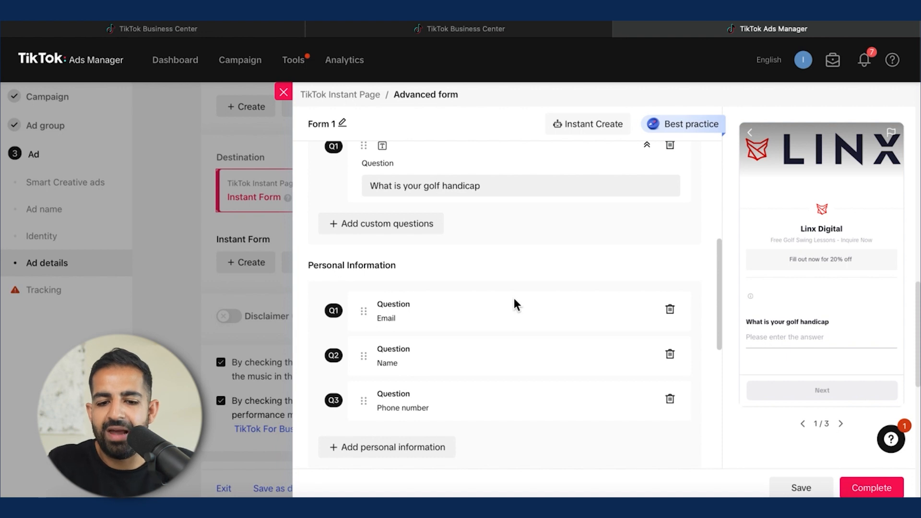
{"action": "scroll", "coordinate": [515, 305], "scroll_direction": "down", "scroll_amount": 5}
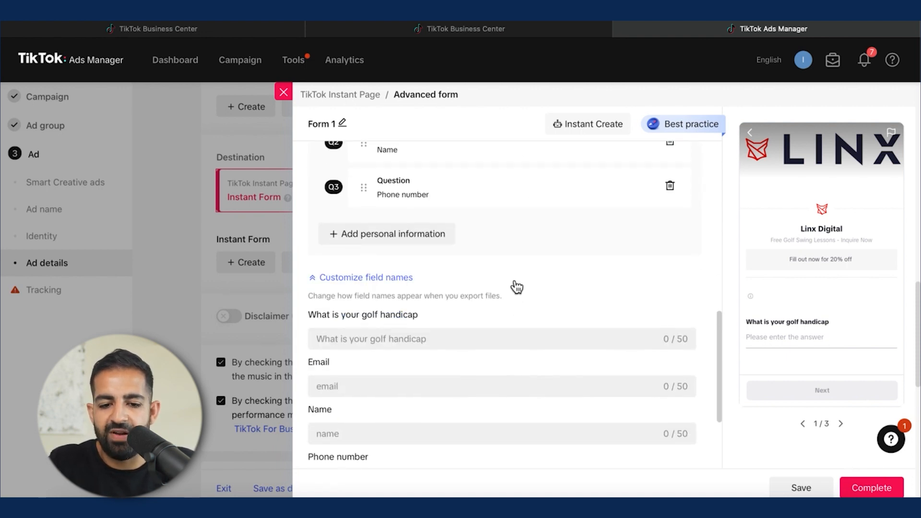
{"action": "scroll", "coordinate": [514, 301], "scroll_direction": "down", "scroll_amount": 3}
{"action": "left_click", "coordinate": [463, 396]}
{"action": "scroll", "coordinate": [462, 392], "scroll_direction": "down", "scroll_amount": 2}
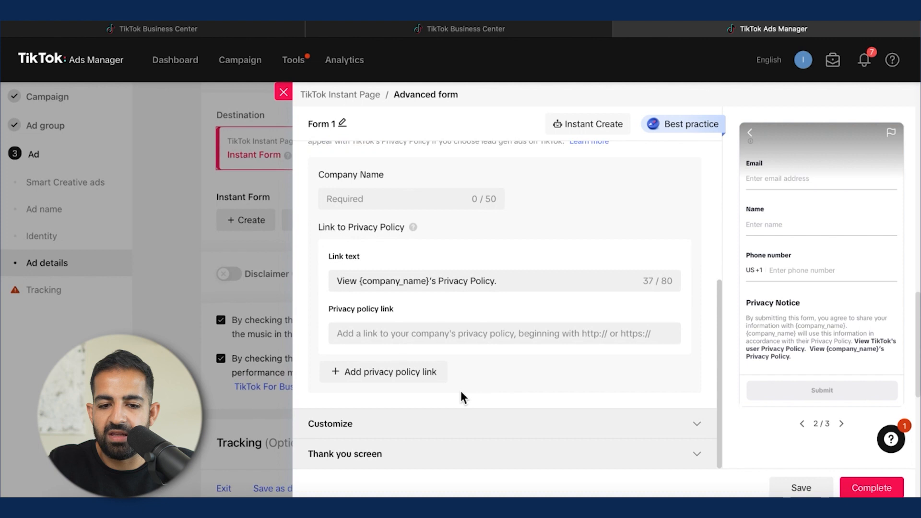
{"action": "scroll", "coordinate": [461, 392], "scroll_direction": "up", "scroll_amount": 2}
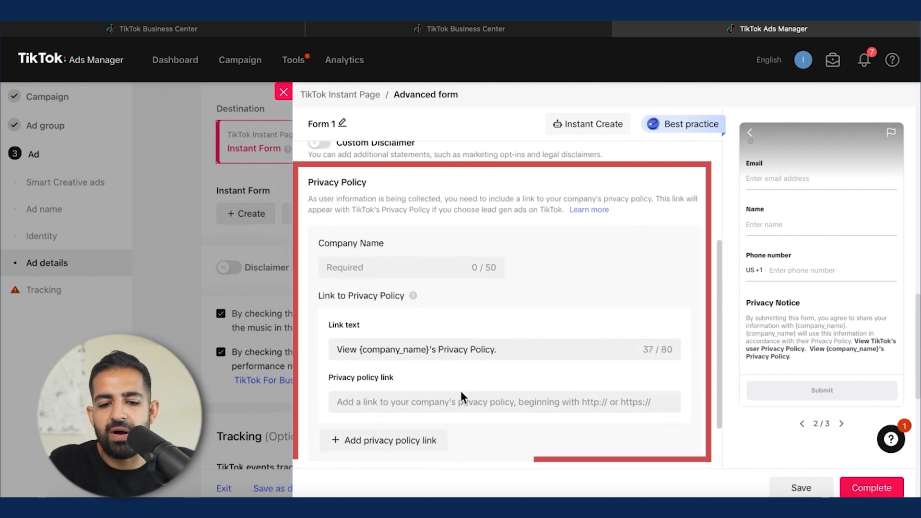
{"action": "scroll", "coordinate": [485, 298], "scroll_direction": "down", "scroll_amount": 1}
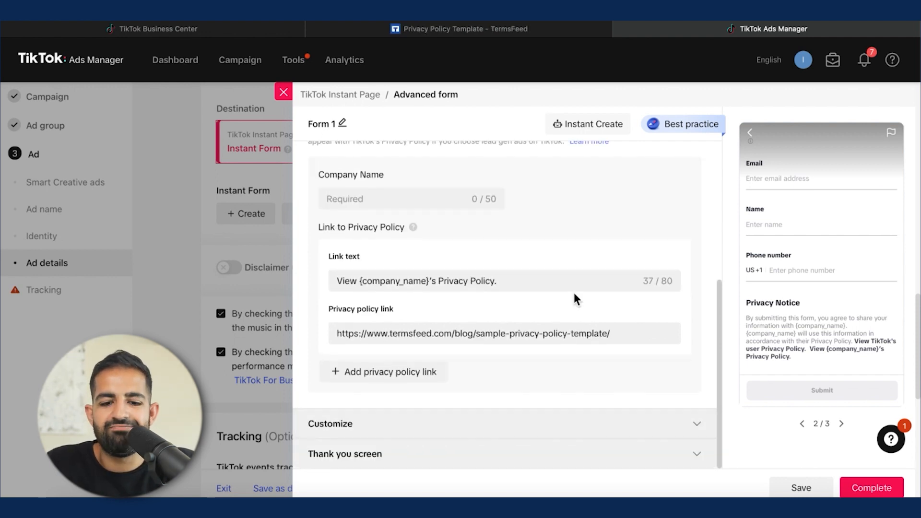
Step: Open the form's Customize section and add a text block
{"action": "left_click", "coordinate": [551, 424]}
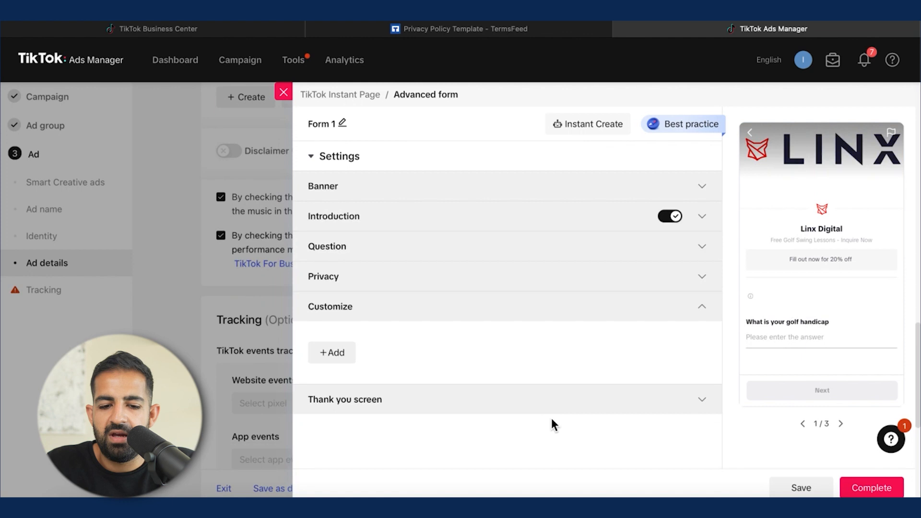
{"action": "left_click", "coordinate": [678, 283]}
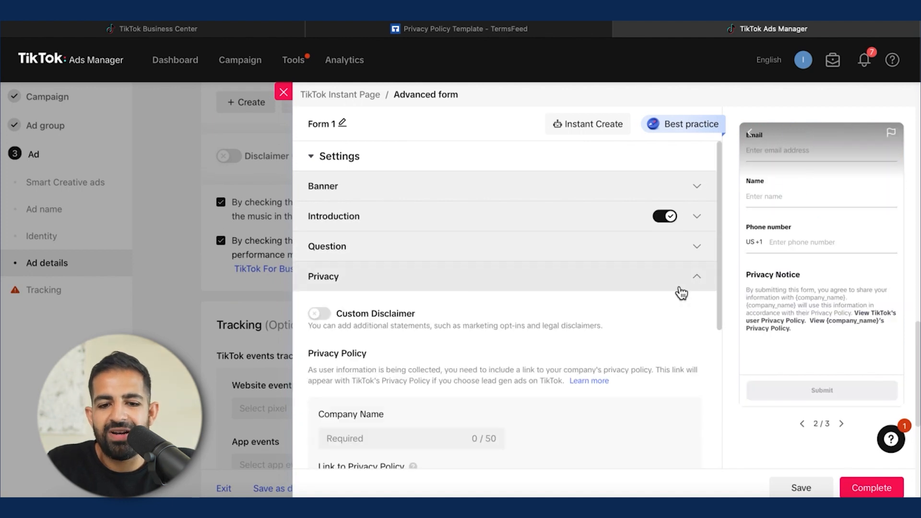
{"action": "scroll", "coordinate": [676, 317], "scroll_direction": "down", "scroll_amount": 5}
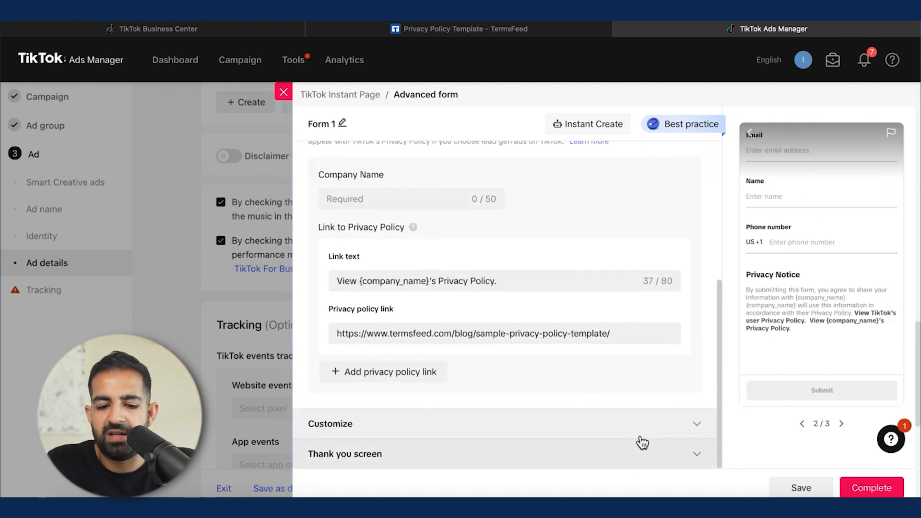
{"action": "left_click", "coordinate": [643, 436]}
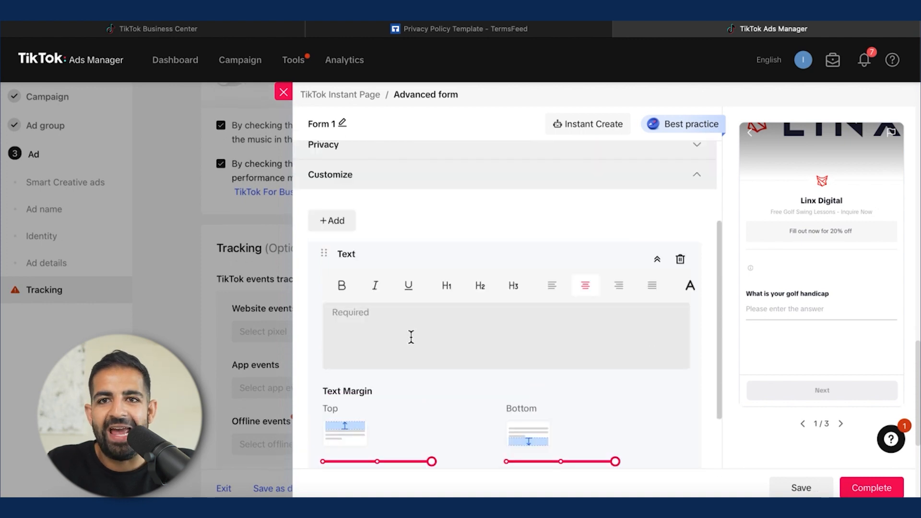
Step: Enter 'Only 4/15 spots open!' as the content of the form's text block
{"action": "scroll", "coordinate": [412, 337], "scroll_direction": "down", "scroll_amount": 1}
{"action": "scroll", "coordinate": [410, 335], "scroll_direction": "up", "scroll_amount": 2}
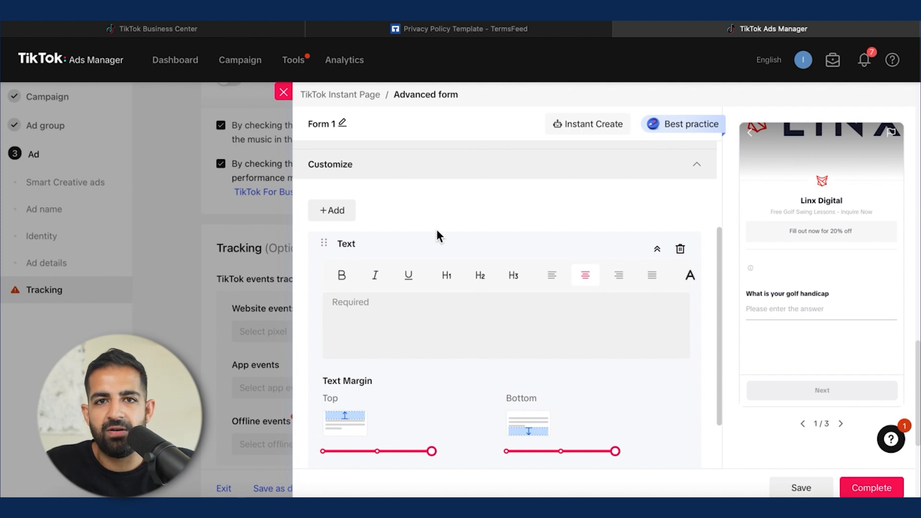
{"action": "left_click", "coordinate": [443, 305]}
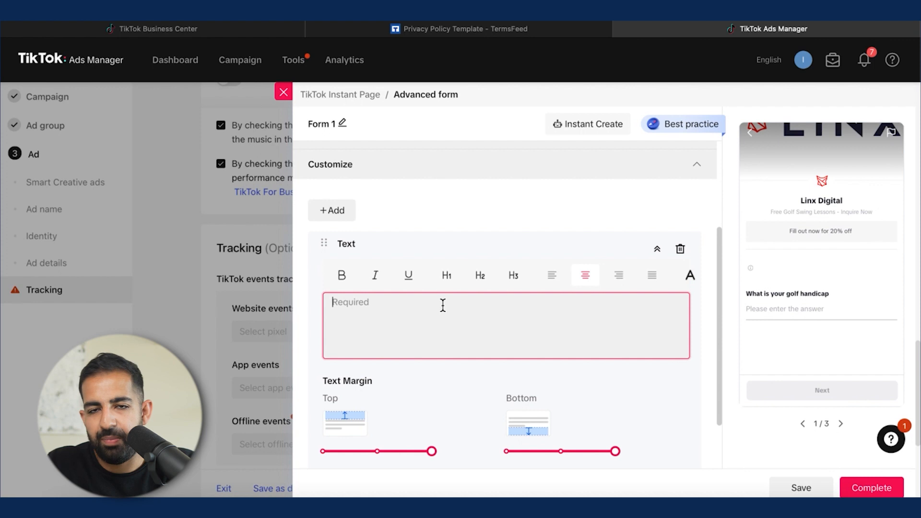
{"action": "left_click", "coordinate": [443, 306]}
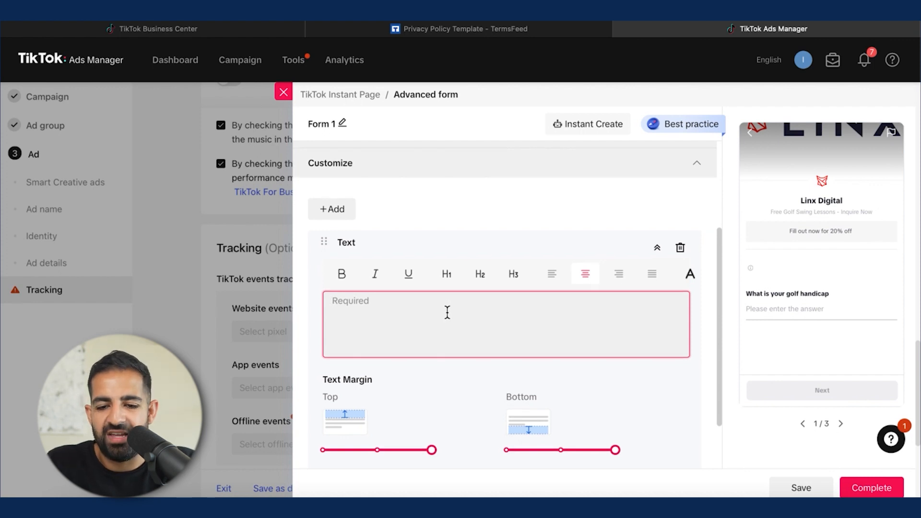
Step: Review the Thank you screen's headline, description and call-to-action button settings
{"action": "scroll", "coordinate": [439, 458], "scroll_direction": "down", "scroll_amount": 3}
{"action": "left_click", "coordinate": [439, 455]}
{"action": "scroll", "coordinate": [437, 453], "scroll_direction": "down", "scroll_amount": 5}
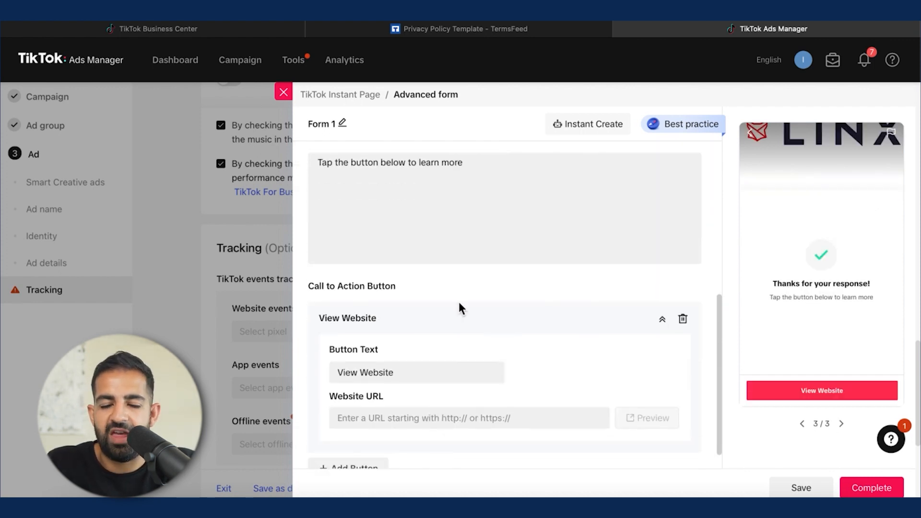
{"action": "scroll", "coordinate": [459, 308], "scroll_direction": "up", "scroll_amount": 3}
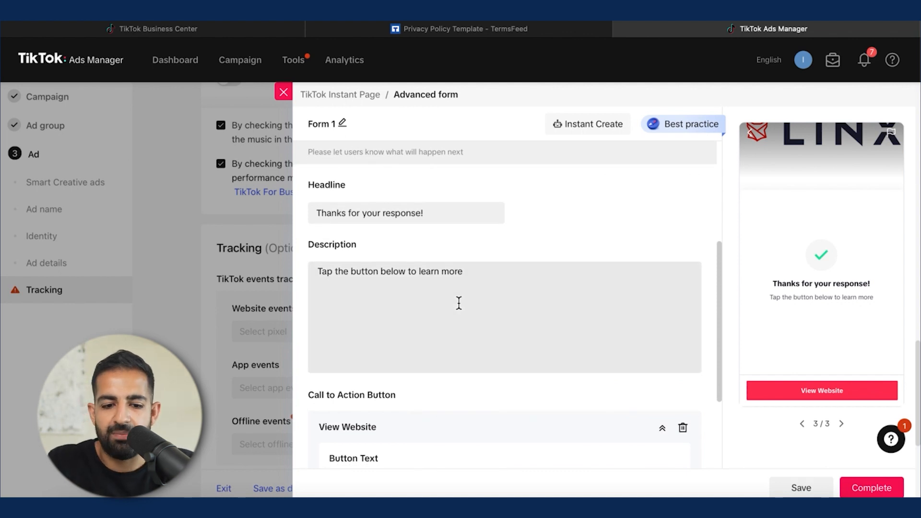
{"action": "scroll", "coordinate": [459, 303], "scroll_direction": "down", "scroll_amount": 3}
{"action": "scroll", "coordinate": [459, 303], "scroll_direction": "up", "scroll_amount": 4}
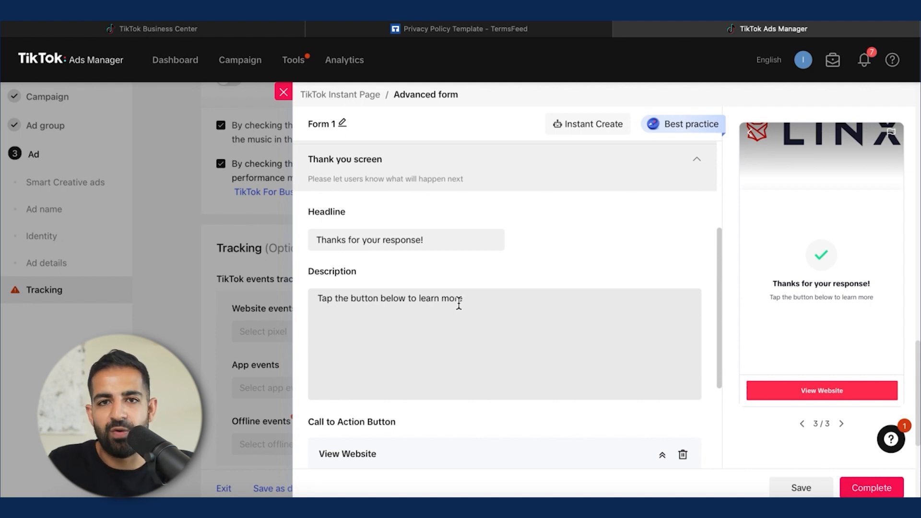
{"action": "scroll", "coordinate": [459, 303], "scroll_direction": "down", "scroll_amount": 5}
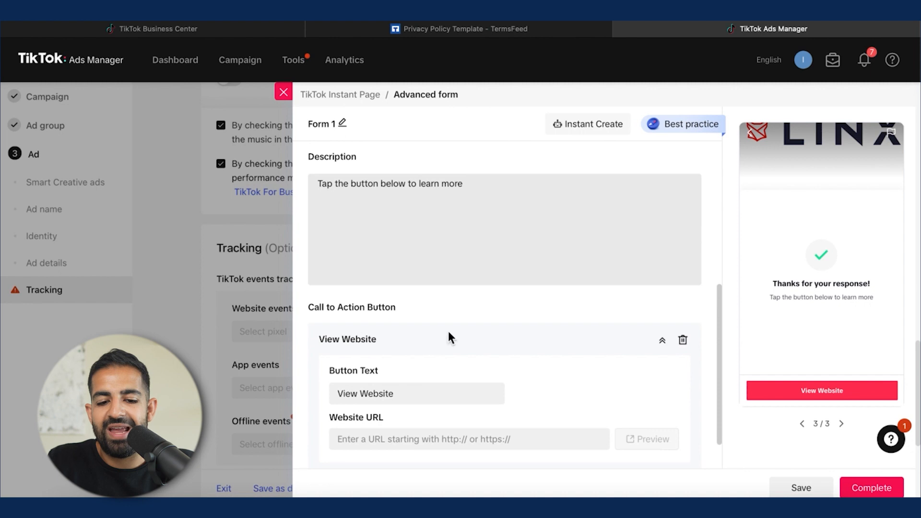
{"action": "scroll", "coordinate": [408, 392], "scroll_direction": "down", "scroll_amount": 2}
Step: Set the thank-you call-to-action website URL to Linxdigital.com and its button text to Confirm Session
{"action": "left_click", "coordinate": [412, 396]}
{"action": "type", "text": "Lin"}
{"action": "scroll", "coordinate": [493, 242], "scroll_direction": "up", "scroll_amount": 4}
{"action": "left_click", "coordinate": [493, 242]}
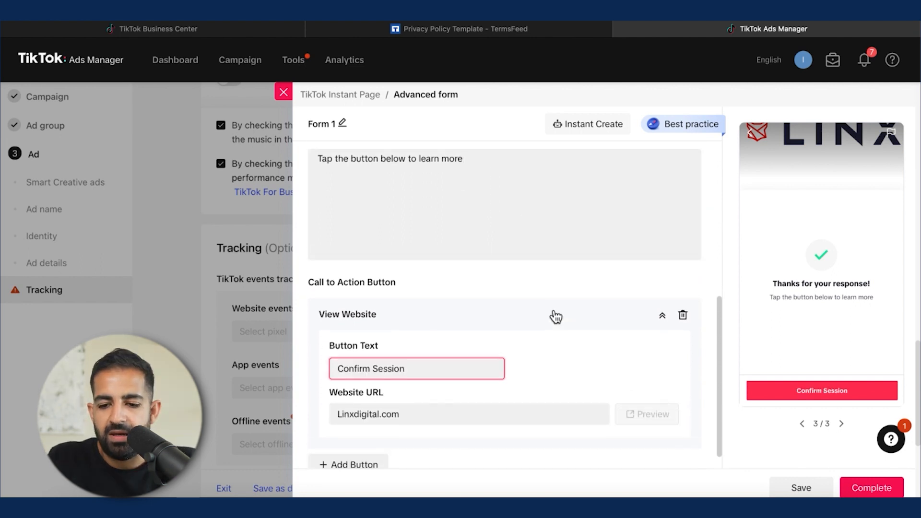
{"action": "scroll", "coordinate": [556, 316], "scroll_direction": "up", "scroll_amount": 2}
{"action": "scroll", "coordinate": [556, 317], "scroll_direction": "down", "scroll_amount": 2}
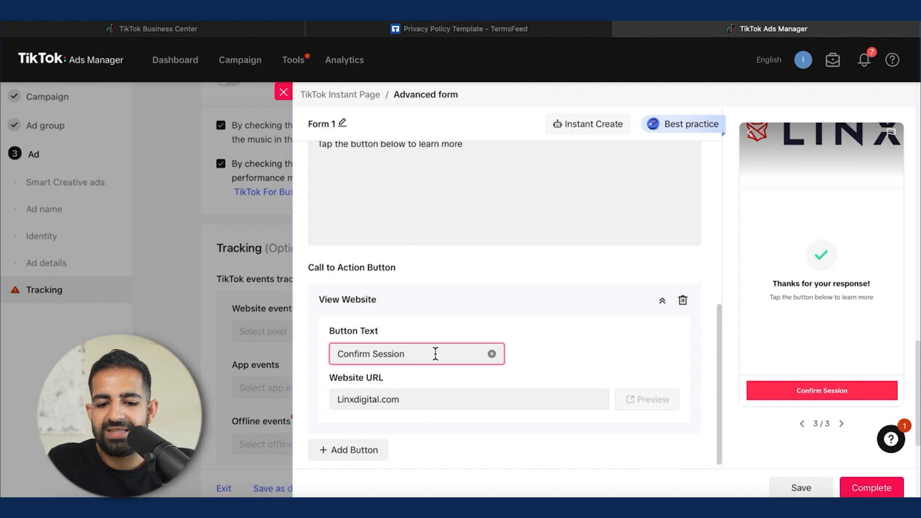
Step: Finish editing the instant form and complete it
{"action": "scroll", "coordinate": [533, 198], "scroll_direction": "up", "scroll_amount": 2}
{"action": "left_click", "coordinate": [522, 207]}
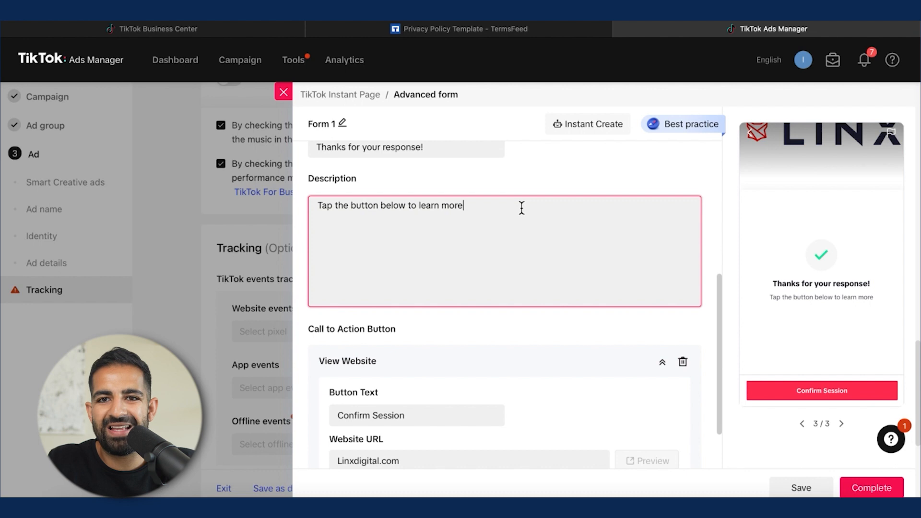
{"action": "scroll", "coordinate": [522, 208], "scroll_direction": "up", "scroll_amount": 1}
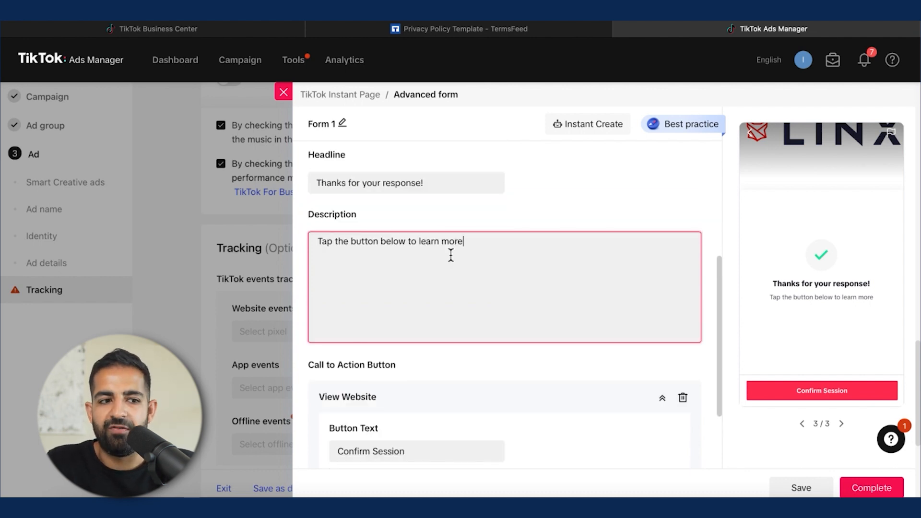
{"action": "scroll", "coordinate": [451, 256], "scroll_direction": "down", "scroll_amount": 3}
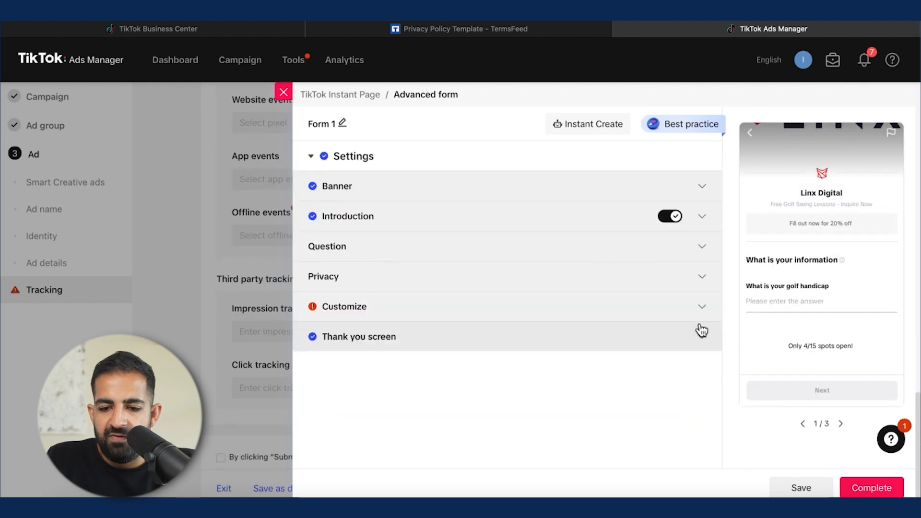
{"action": "left_click", "coordinate": [863, 489]}
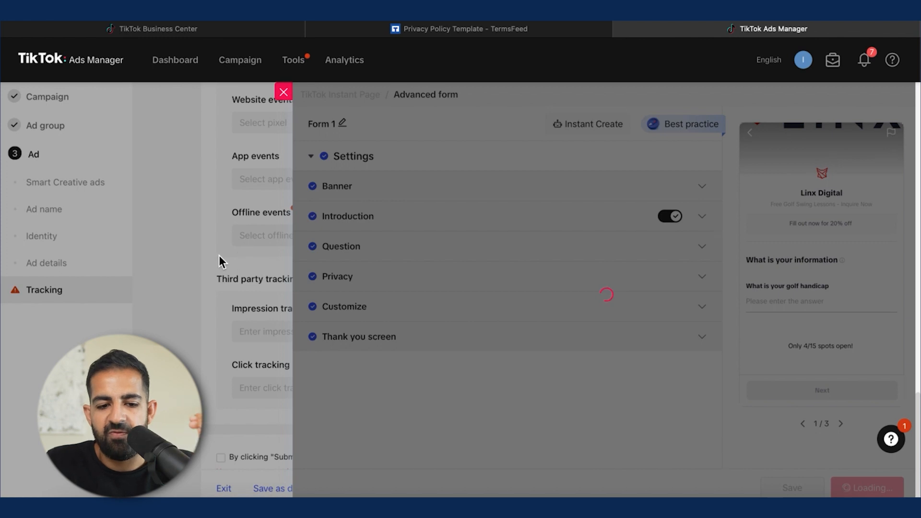
Step: Review the ad page's ad list, tracking section and submission terms
{"action": "scroll", "coordinate": [718, 355], "scroll_direction": "up", "scroll_amount": 7}
{"action": "scroll", "coordinate": [455, 393], "scroll_direction": "down", "scroll_amount": 5}
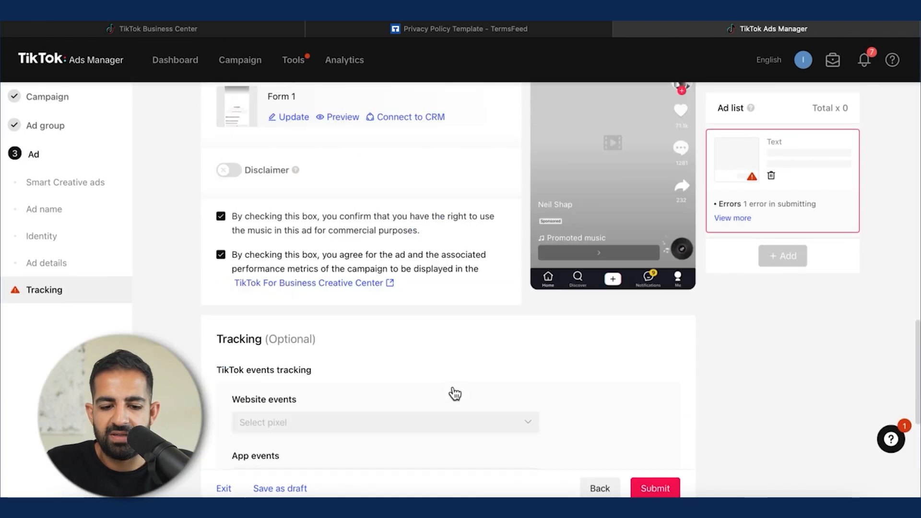
{"action": "scroll", "coordinate": [455, 393], "scroll_direction": "up", "scroll_amount": 2}
{"action": "scroll", "coordinate": [455, 394], "scroll_direction": "up", "scroll_amount": 8}
{"action": "scroll", "coordinate": [356, 329], "scroll_direction": "down", "scroll_amount": 10}
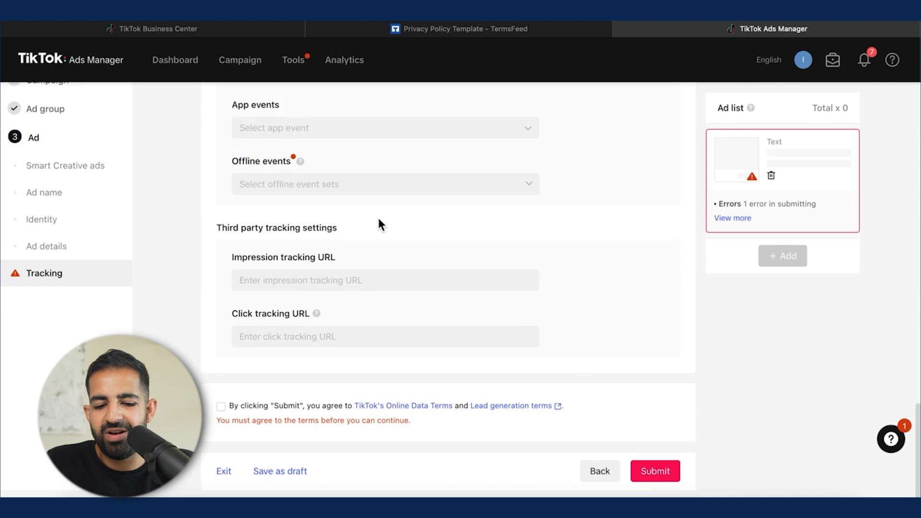
{"action": "scroll", "coordinate": [377, 215], "scroll_direction": "up", "scroll_amount": 1}
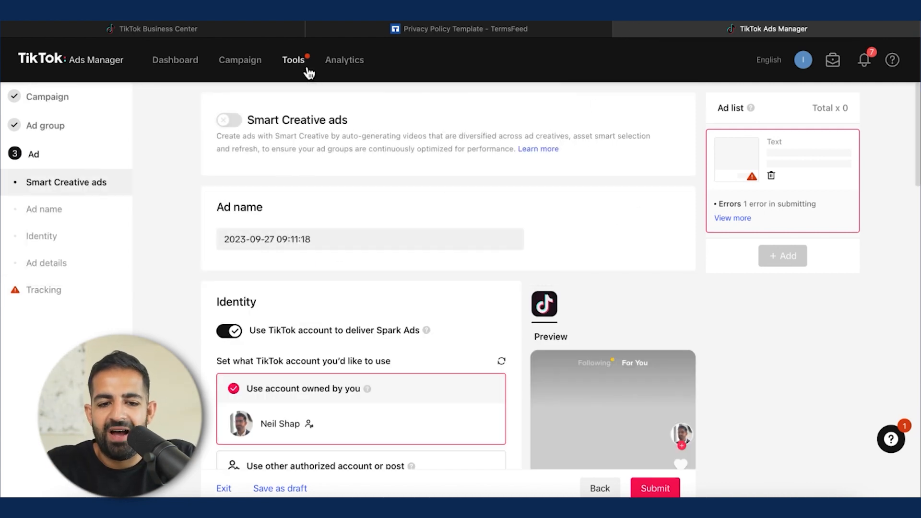
Step: Open the Leads page from Tools and start connecting a CRM
{"action": "mouse_move", "coordinate": [304, 67]}
{"action": "left_click", "coordinate": [327, 224]}
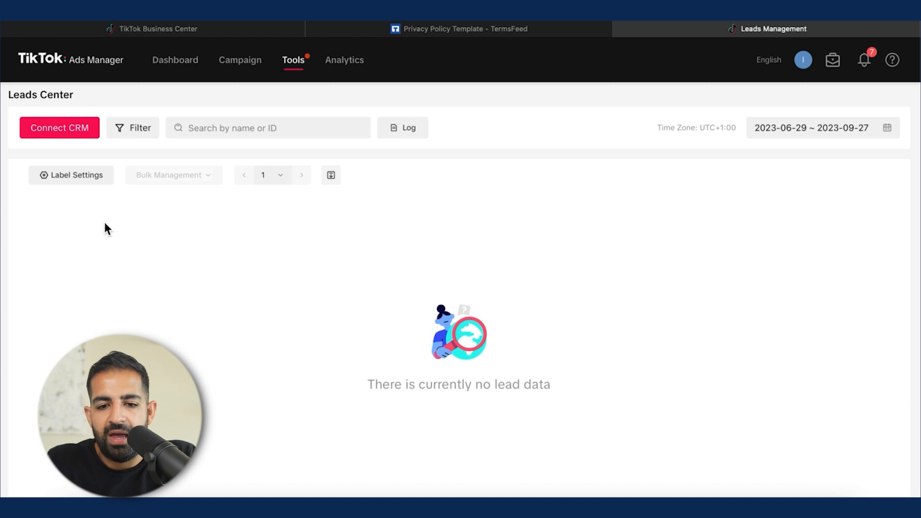
{"action": "left_click", "coordinate": [293, 61]}
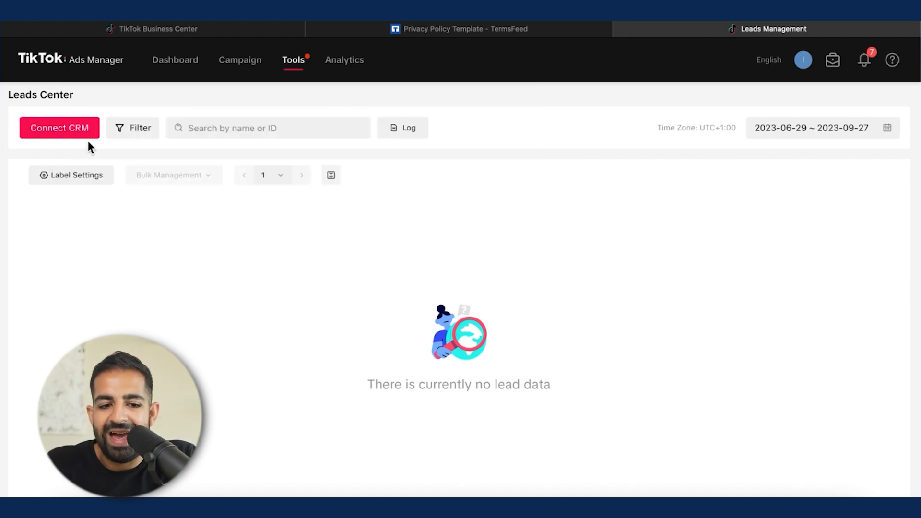
{"action": "left_click", "coordinate": [88, 137]}
Step: Browse the list of CRM systems available to connect
{"action": "scroll", "coordinate": [407, 231], "scroll_direction": "down", "scroll_amount": 3}
{"action": "left_click", "coordinate": [407, 232]}
{"action": "scroll", "coordinate": [312, 291], "scroll_direction": "up", "scroll_amount": 5}
{"action": "scroll", "coordinate": [313, 292], "scroll_direction": "down", "scroll_amount": 3}
{"action": "scroll", "coordinate": [313, 292], "scroll_direction": "up", "scroll_amount": 2}
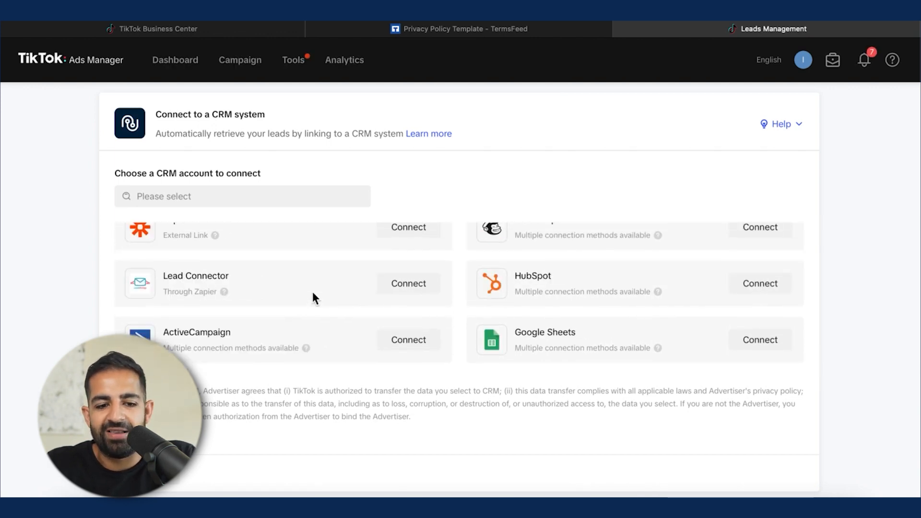
{"action": "scroll", "coordinate": [312, 292], "scroll_direction": "up", "scroll_amount": 1}
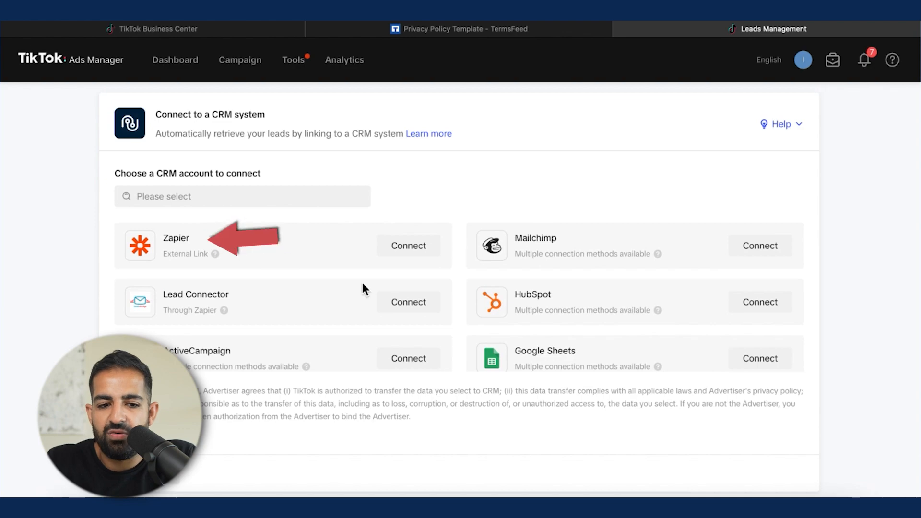